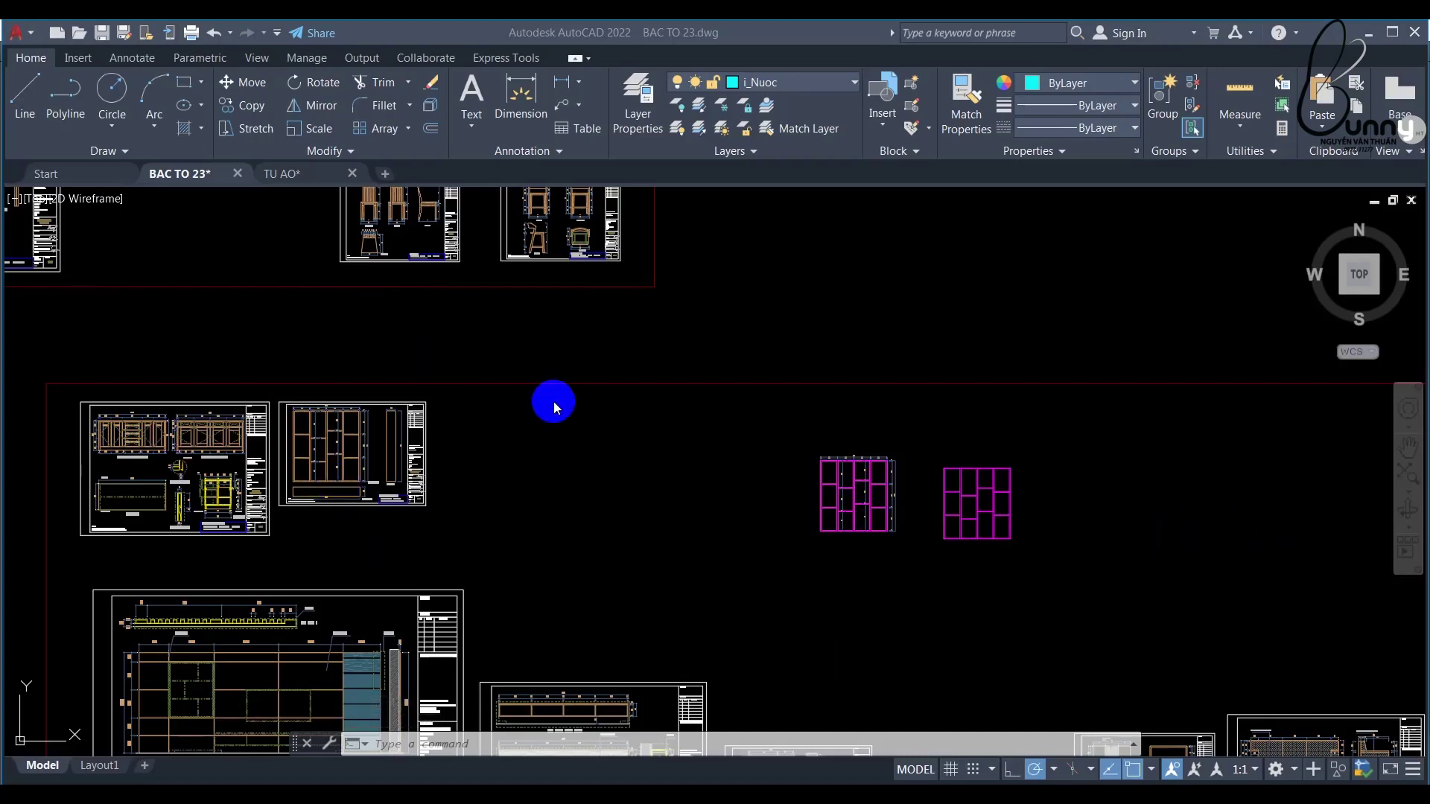
# Step: Zoom into the wardrobe sheet and bring up the Write Block dialog with the W command
pyautogui.scroll(4, 309, 435)
pyautogui.scroll(2, 309, 434)
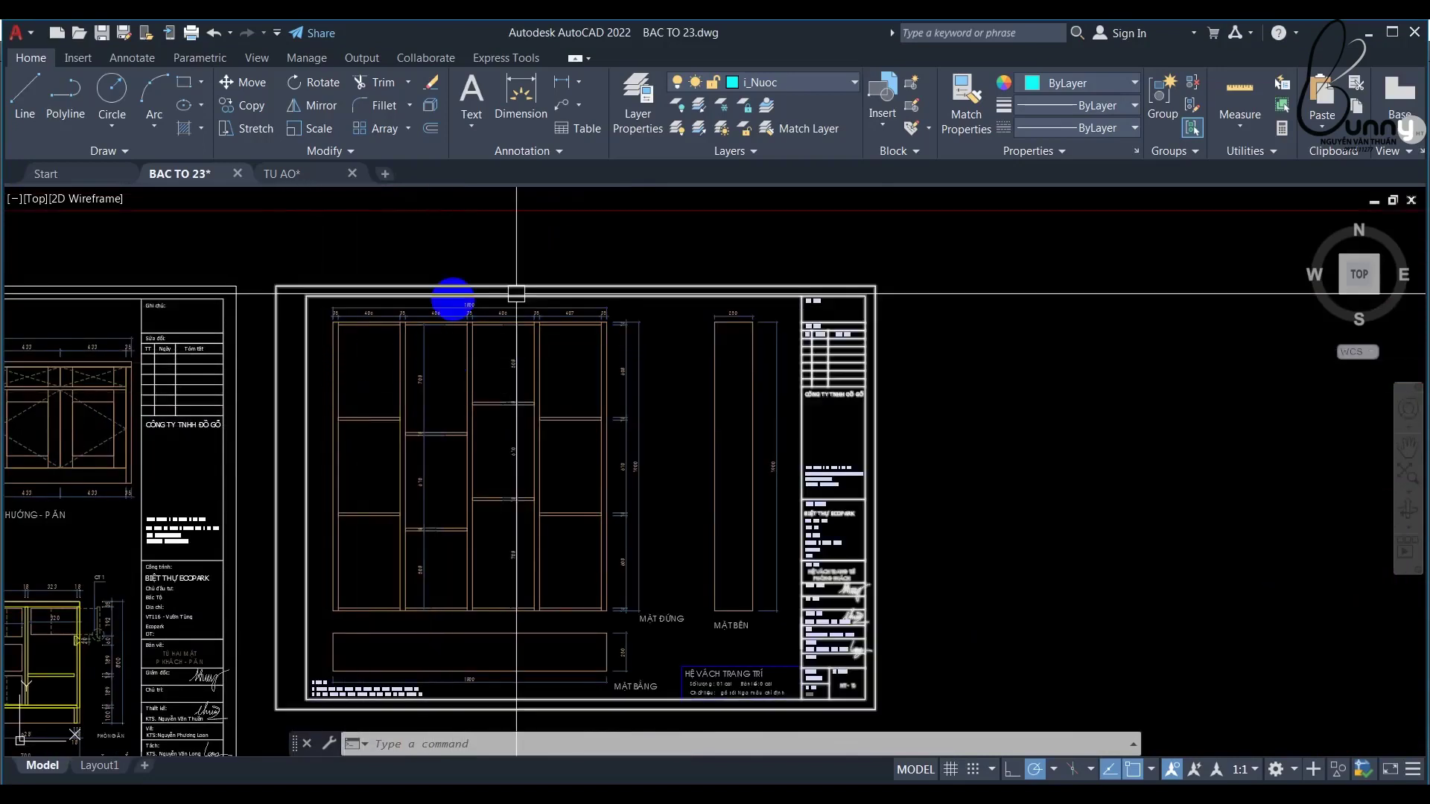
pyautogui.write('r')
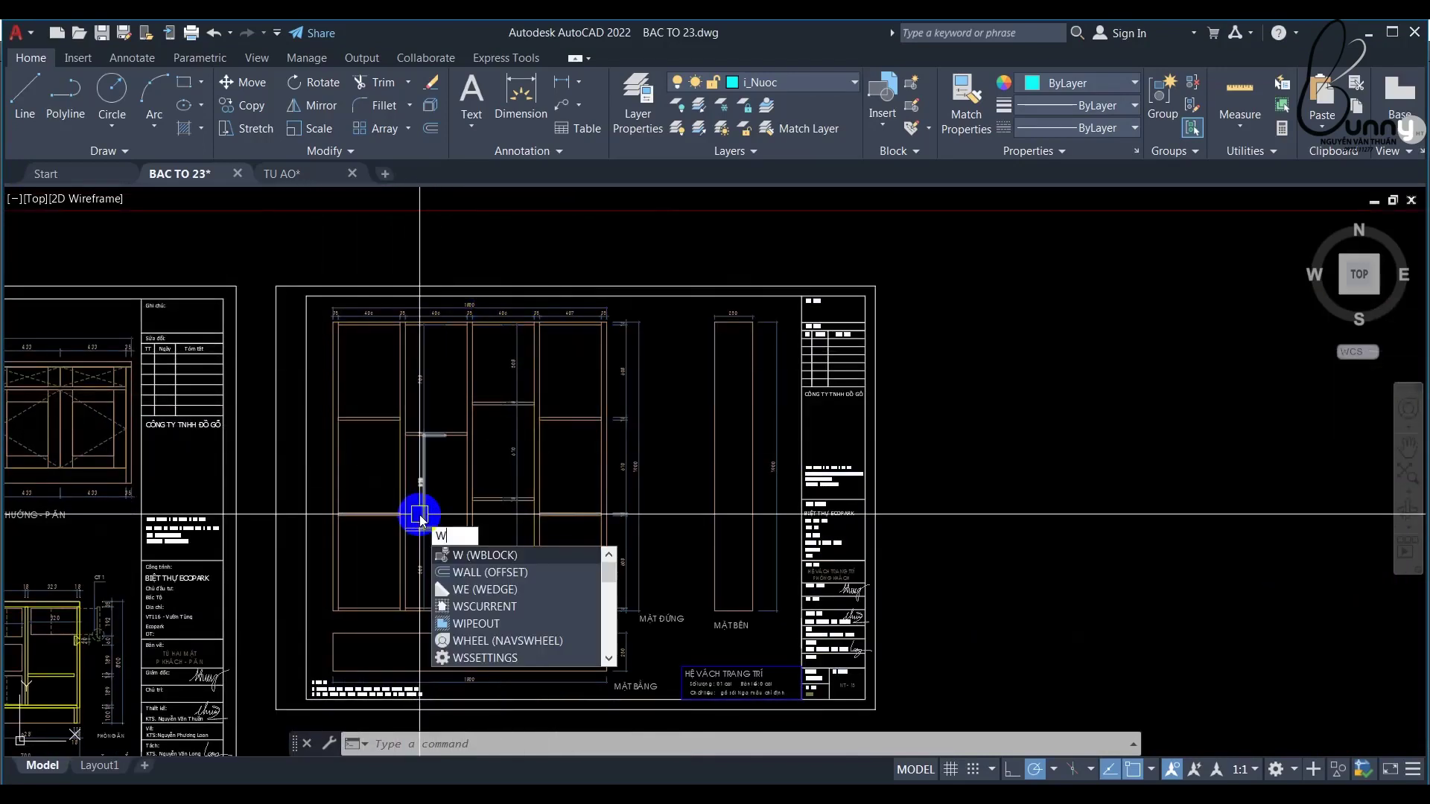
pyautogui.press('Return')
pyautogui.write('w')
pyautogui.press('Return')
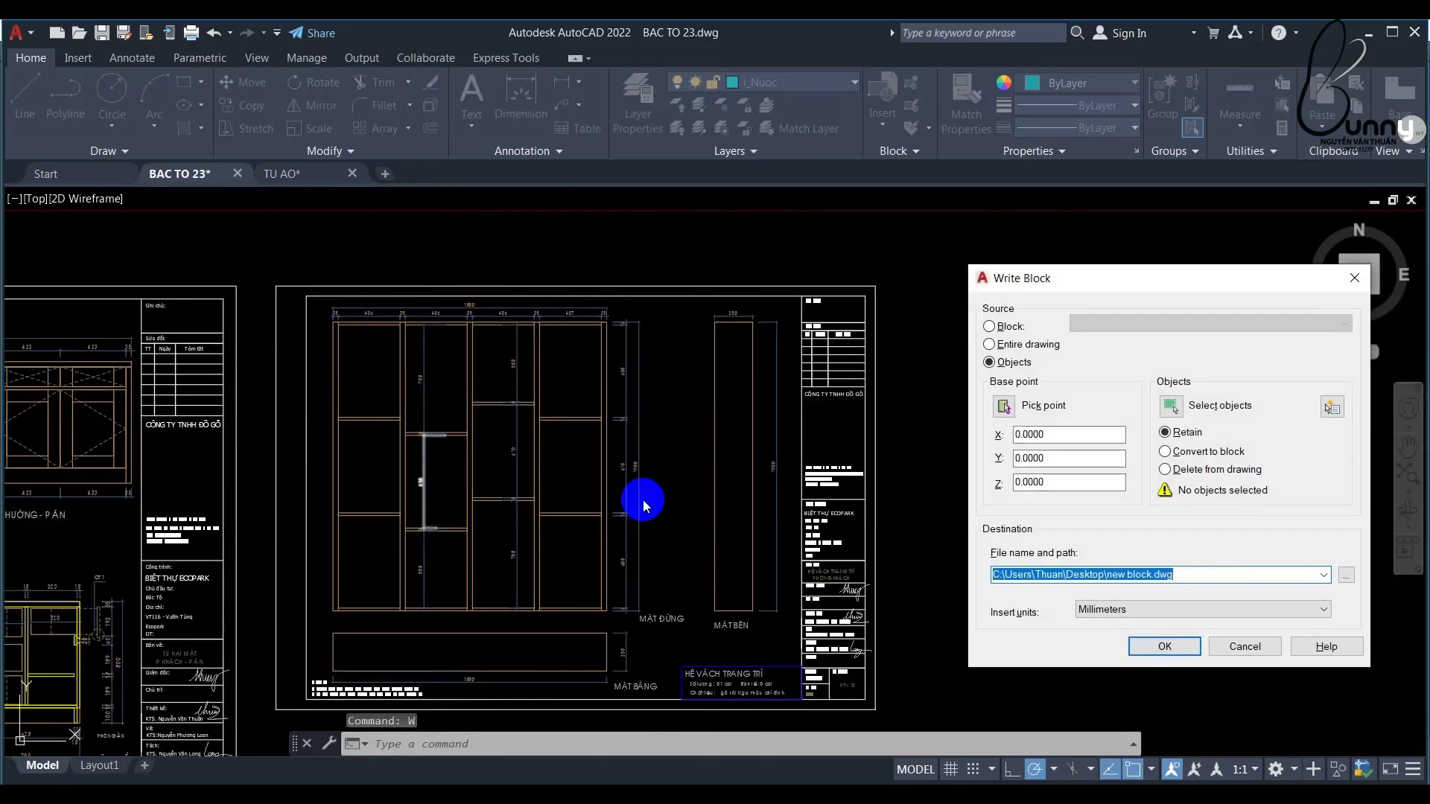
# Step: Window-select the 56 objects of the wardrobe front elevation for export
pyautogui.click(1173, 412)
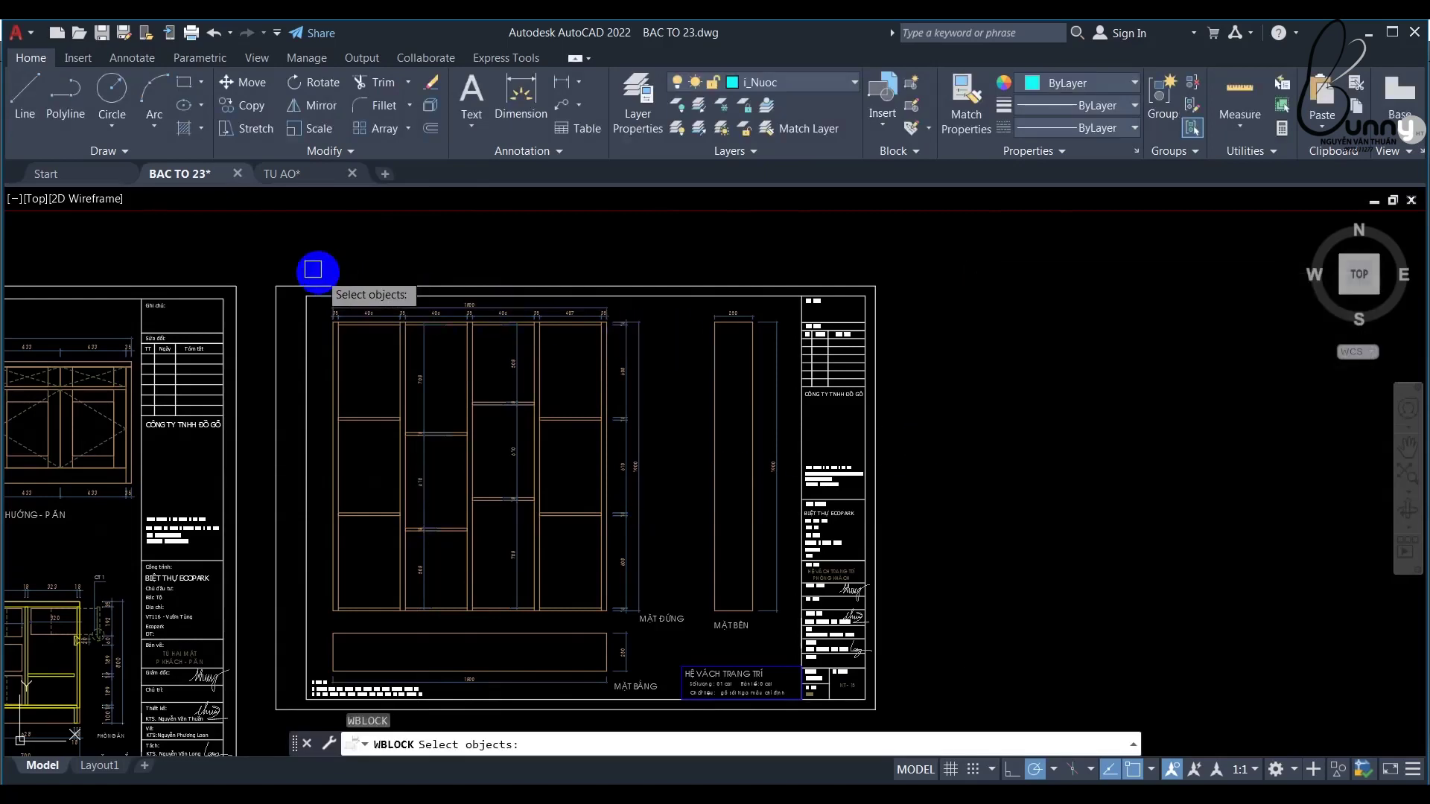
pyautogui.click(308, 268)
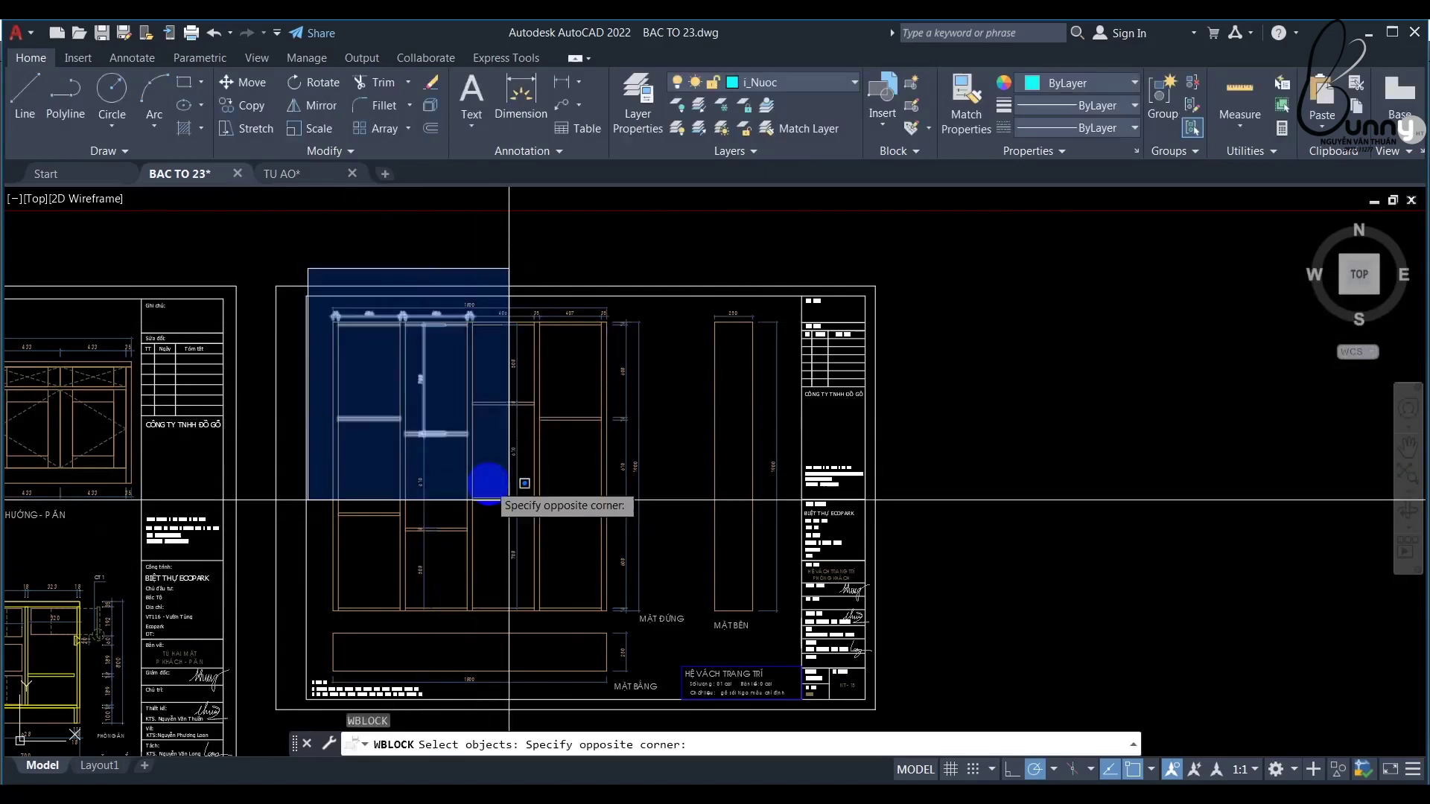
pyautogui.click(638, 631)
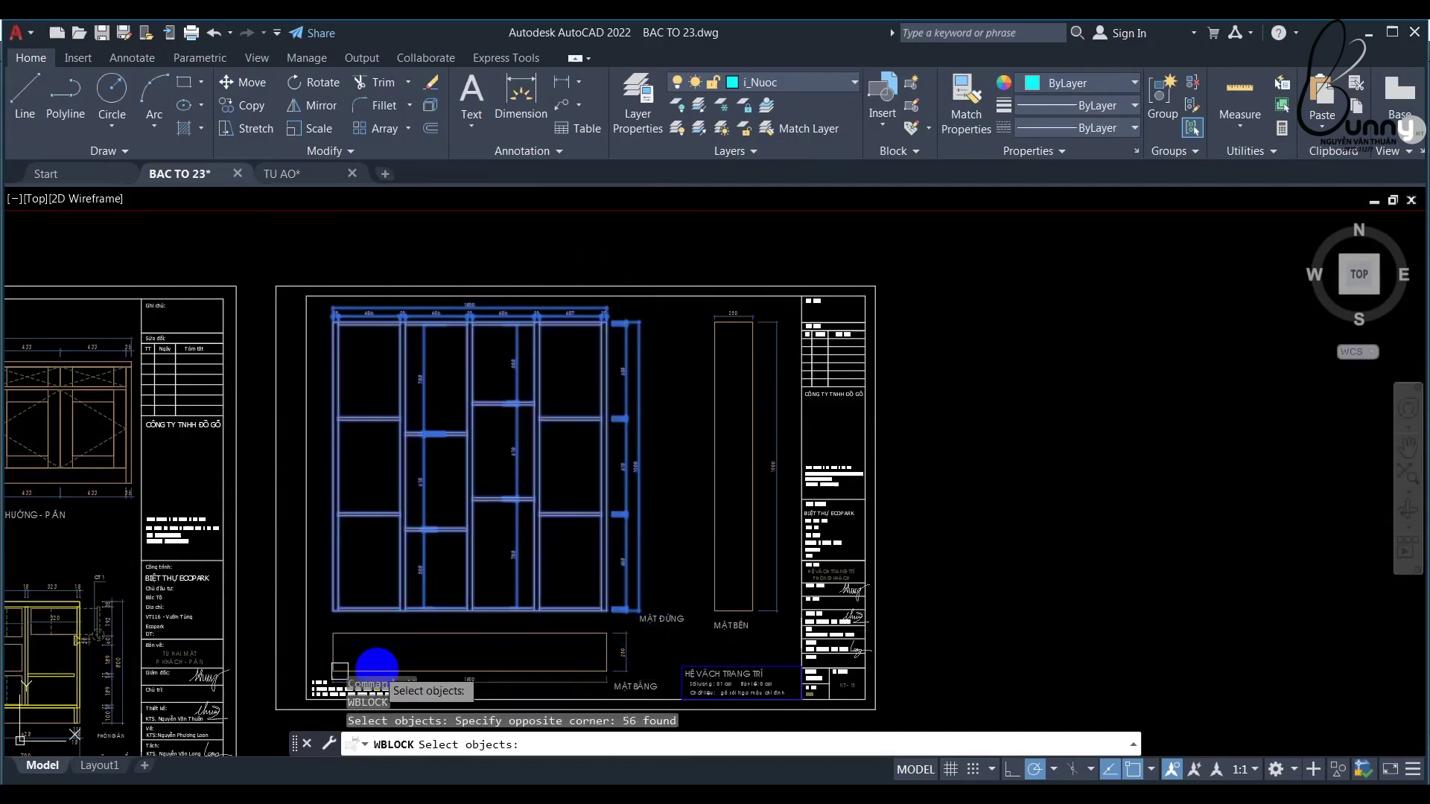
pyautogui.rightClick(773, 456)
# Step: Name the export file new block6.dwg on the Desktop and confirm the write
pyautogui.click(1109, 574)
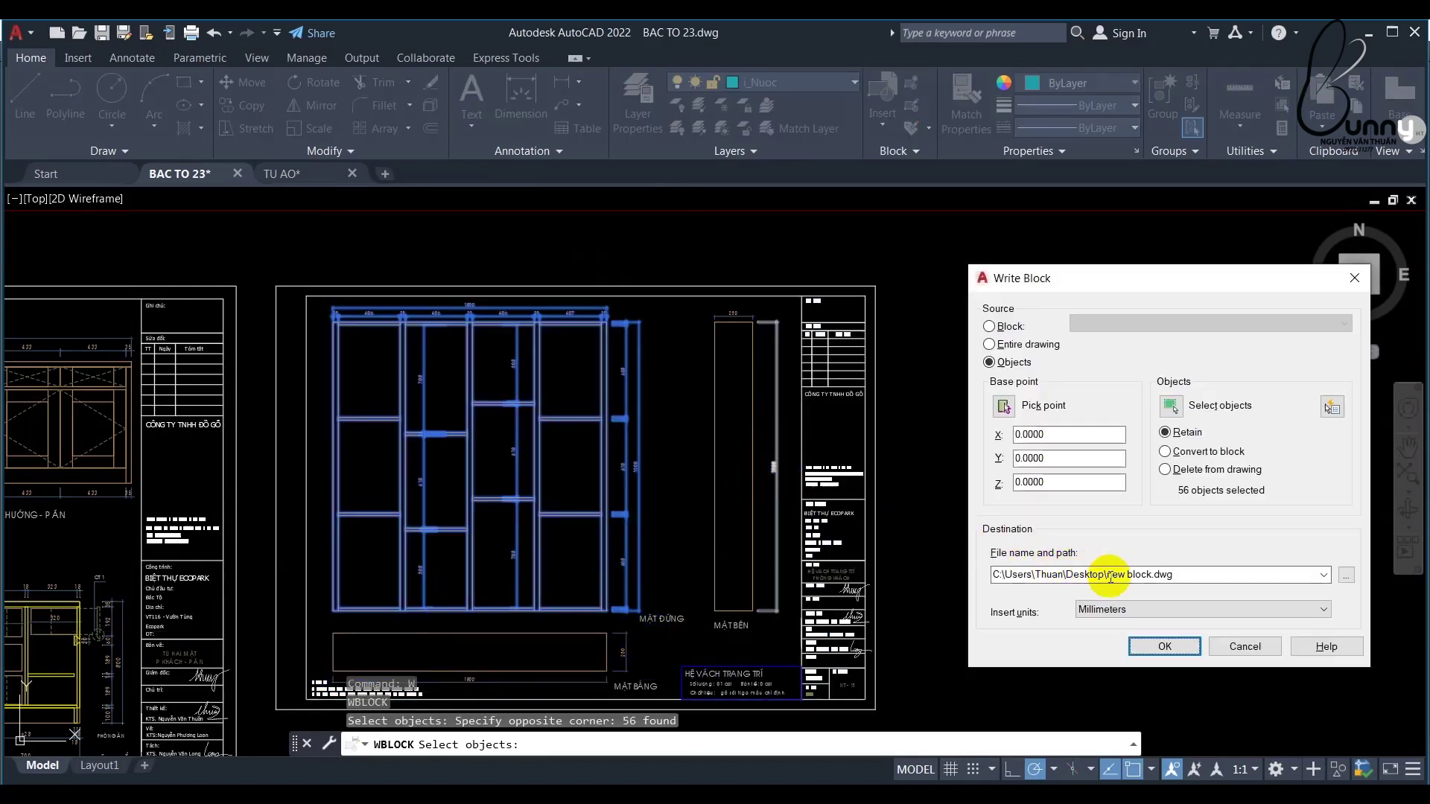
pyautogui.tripleClick(1153, 575)
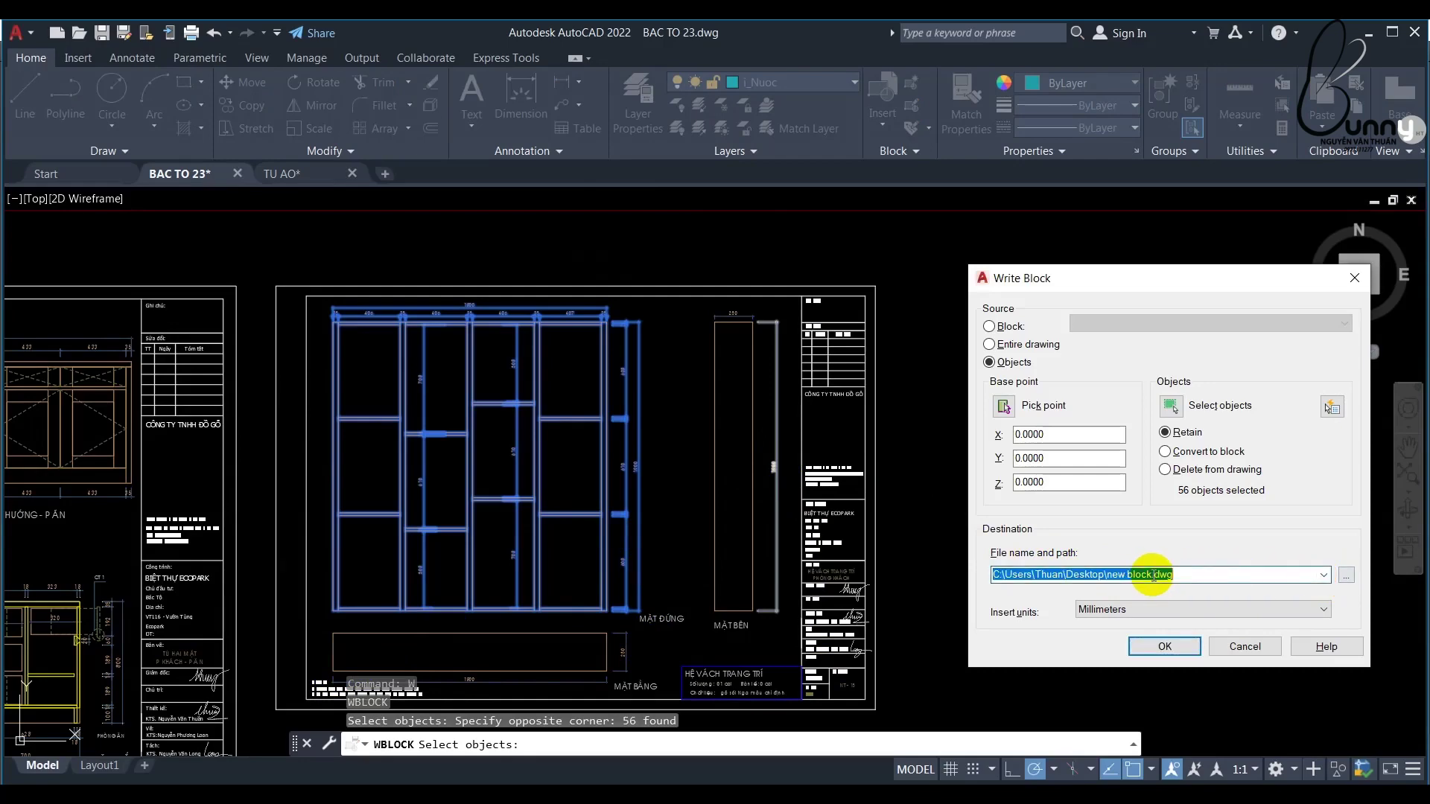
pyautogui.write('6')
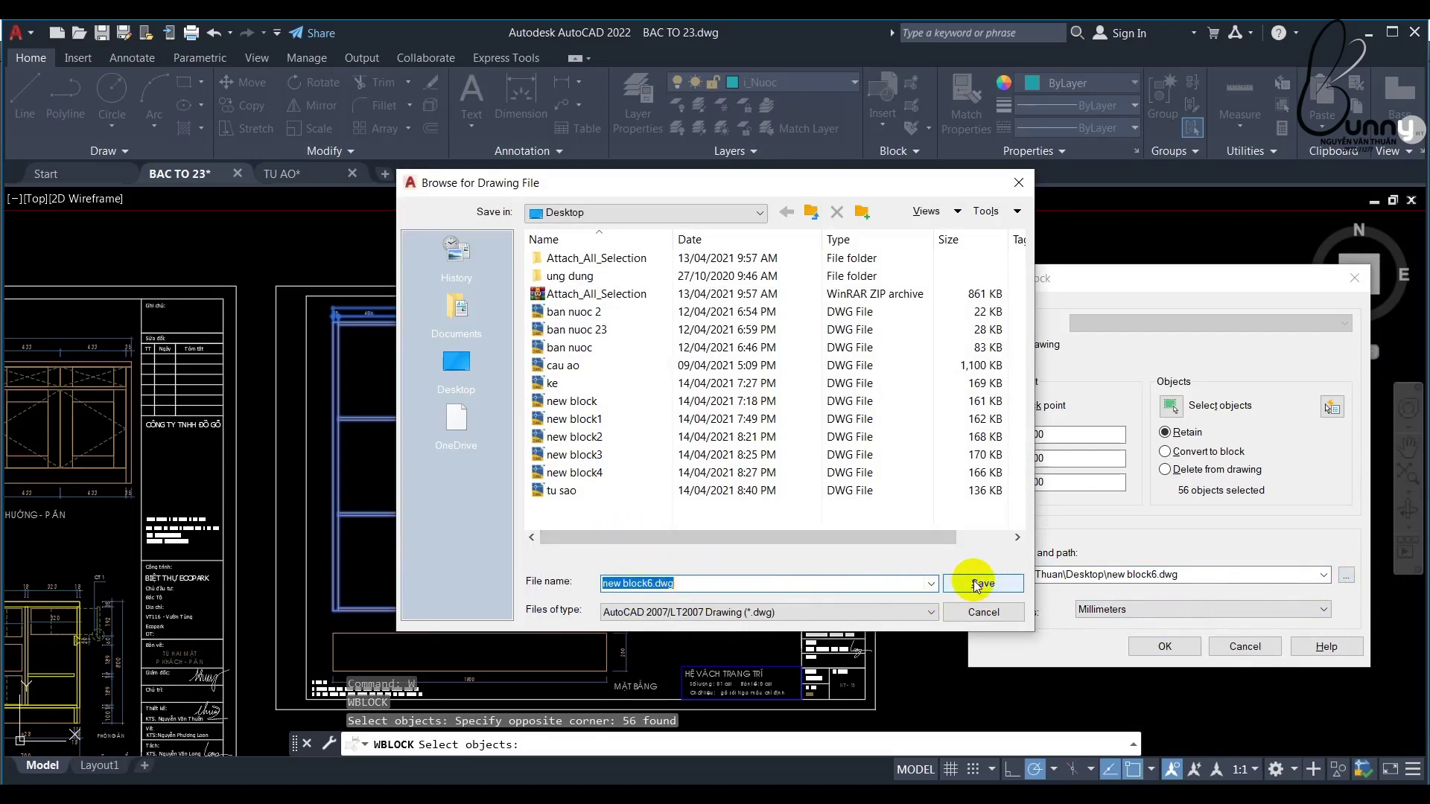
pyautogui.click(978, 585)
pyautogui.click(1150, 642)
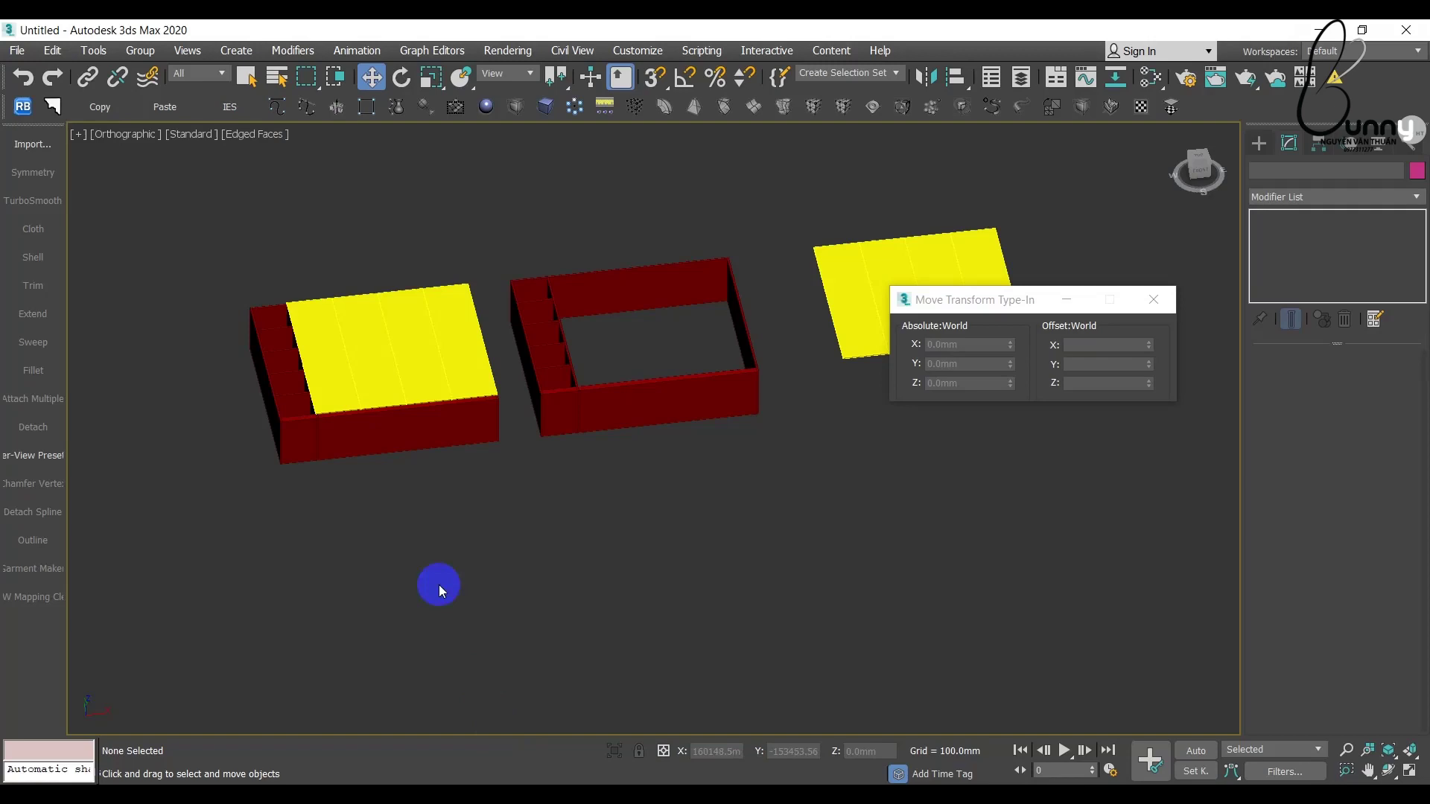
# Step: Delete the four existing boxes from the 3ds Max scene
pyautogui.scroll(-3, 351, 529)
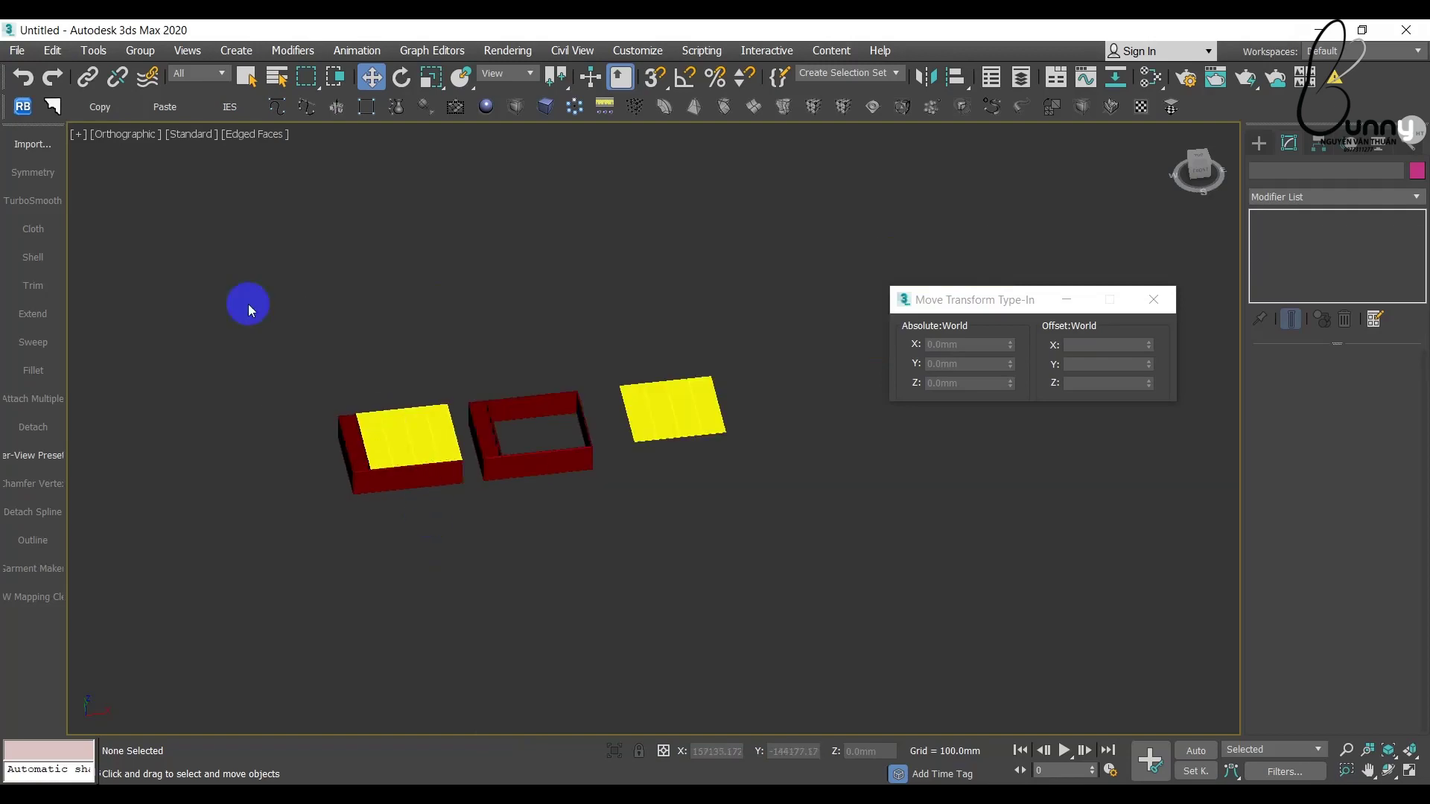
pyautogui.moveTo(246, 303); pyautogui.dragTo(865, 618)
pyautogui.press('Delete')
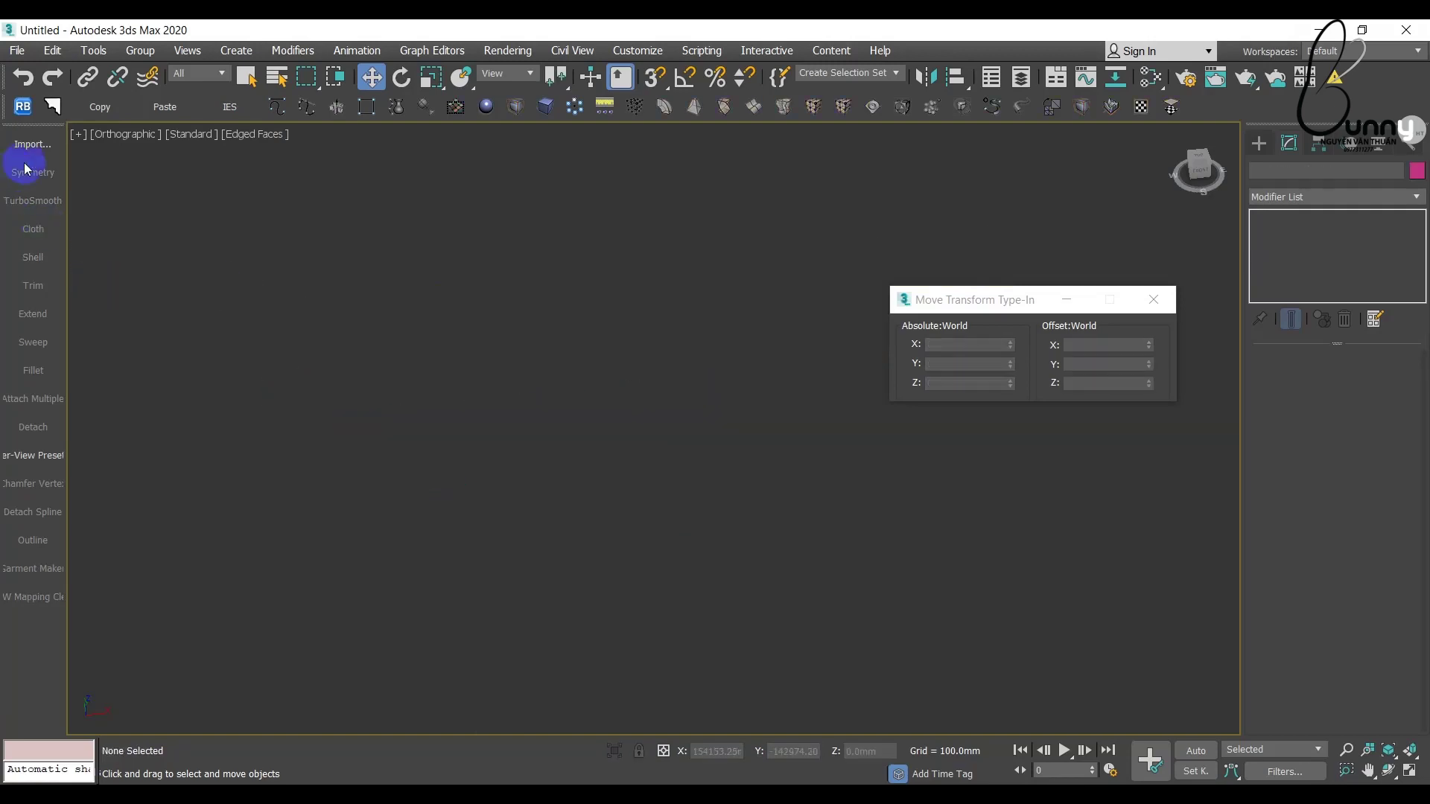
# Step: Import new block6.dwg, accepting the default import options
pyautogui.click(34, 146)
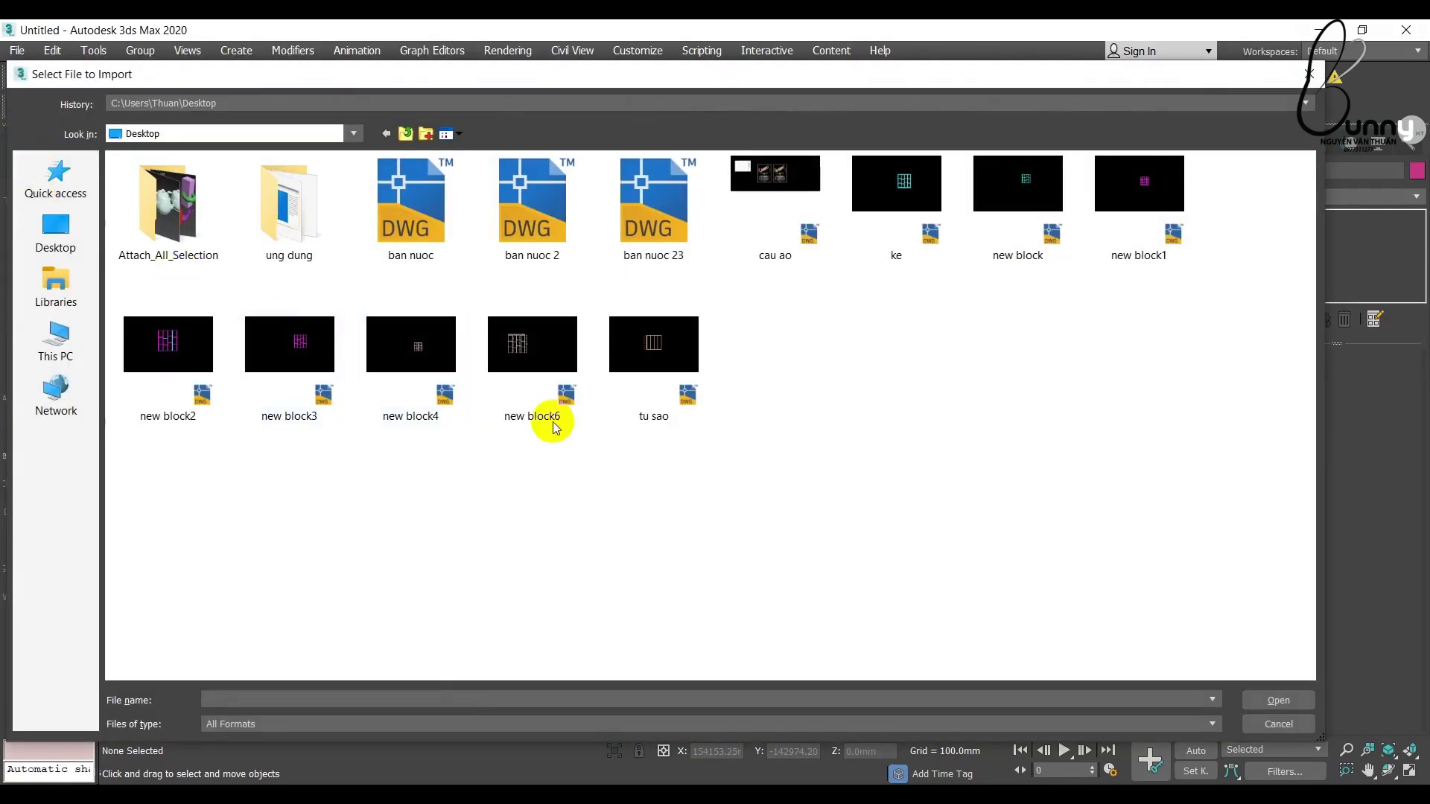
pyautogui.click(558, 373)
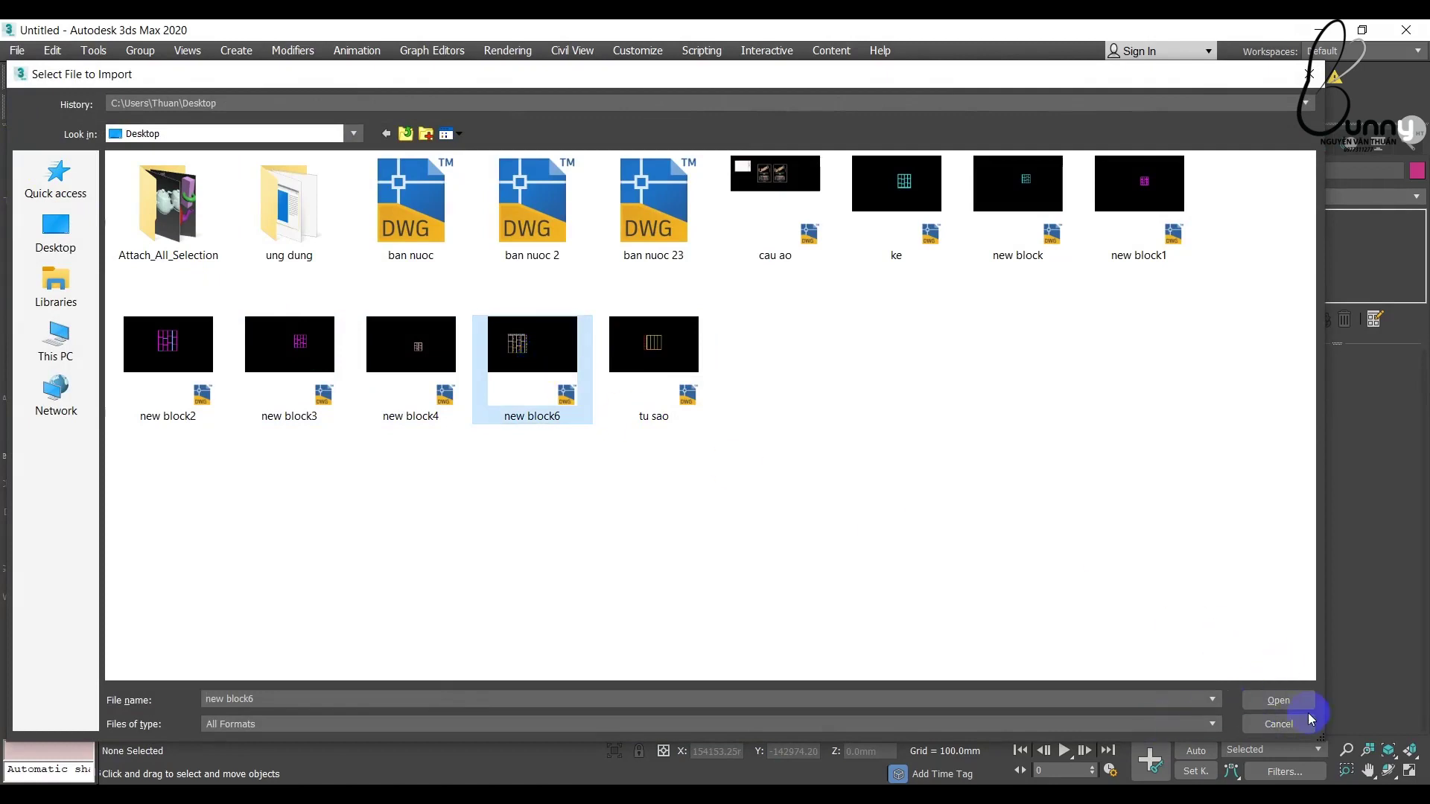
pyautogui.click(1277, 700)
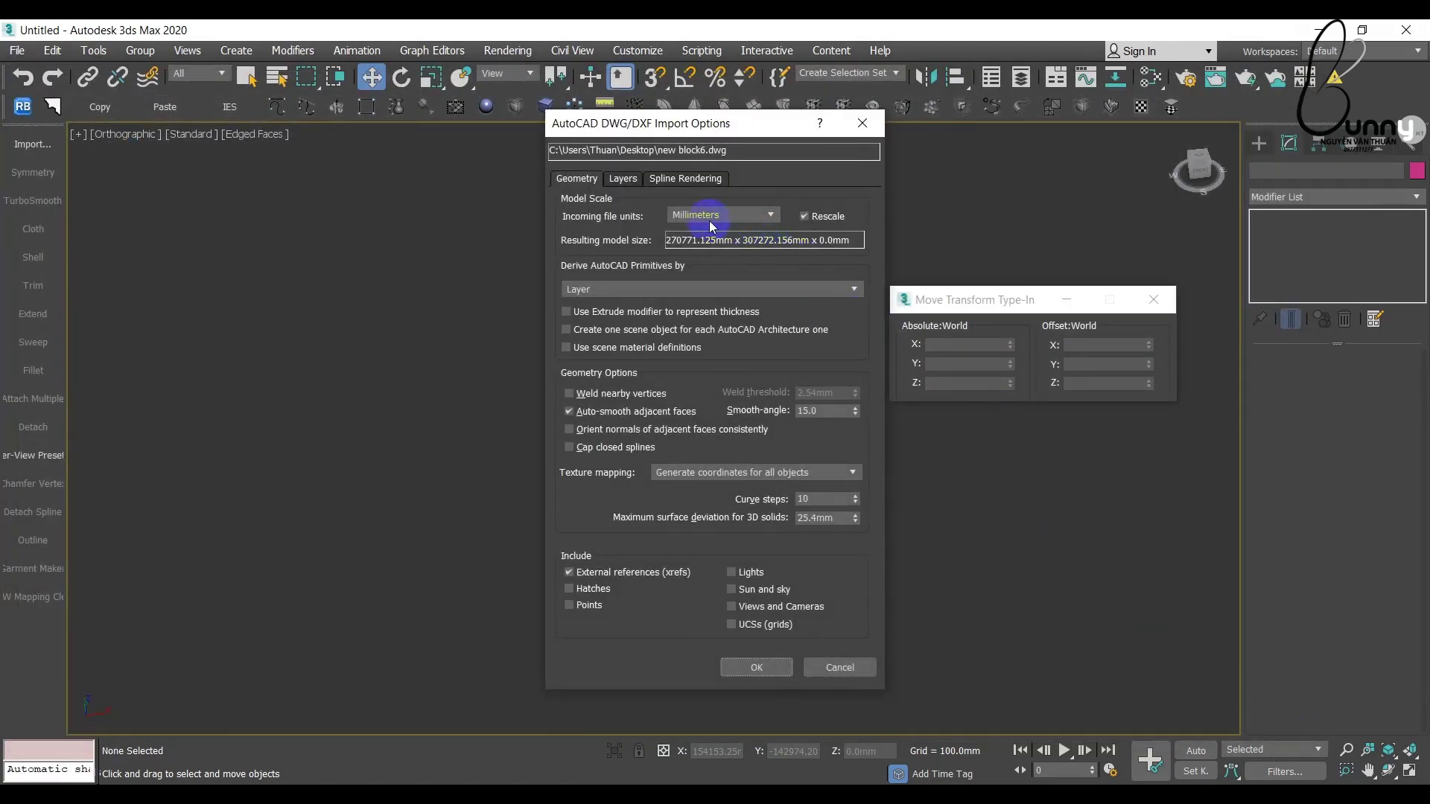
pyautogui.click(774, 665)
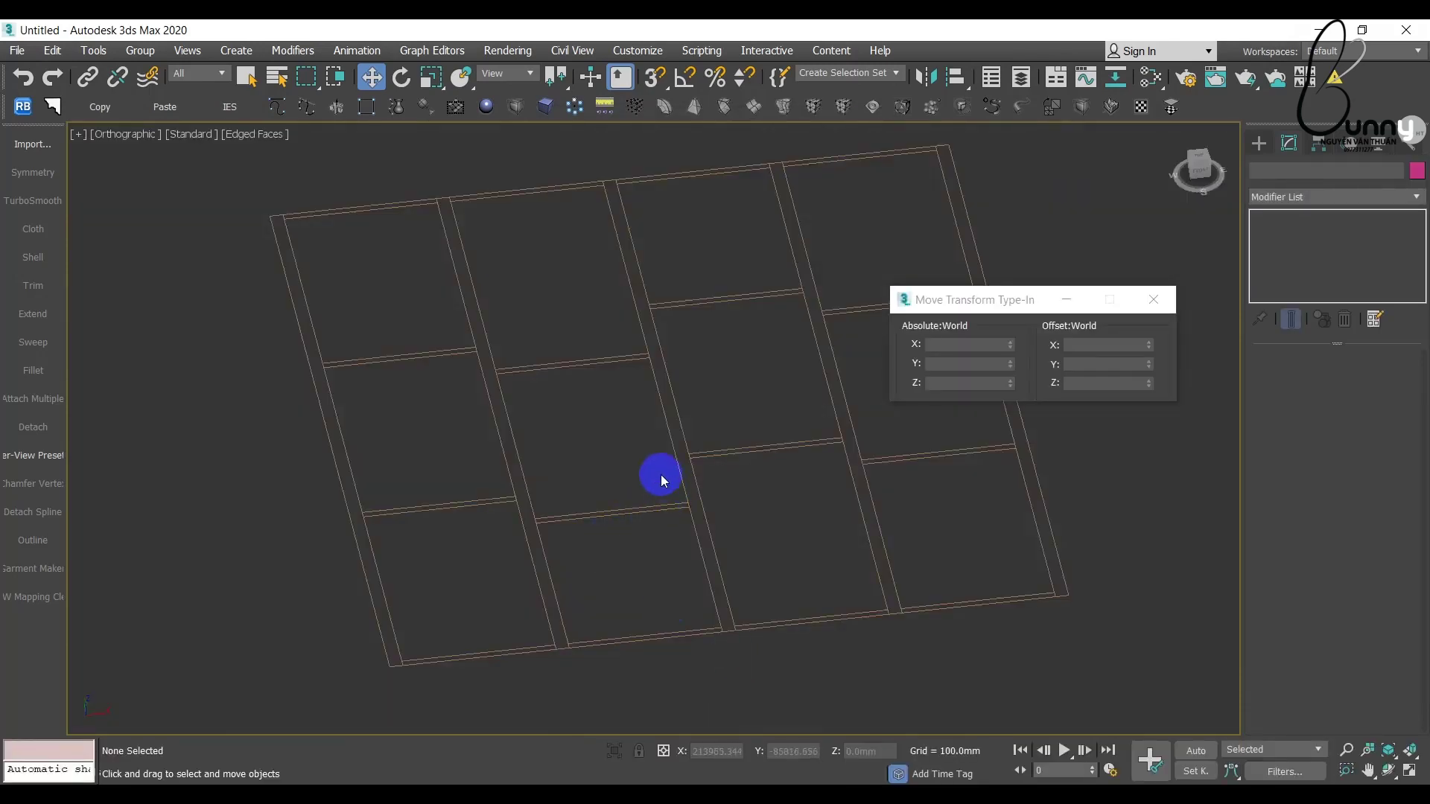
# Step: Frame the imported wardrobe outline in Top view and pick the Rectangle shape tool
pyautogui.moveTo(663, 480); pyautogui.dragTo(485, 585)
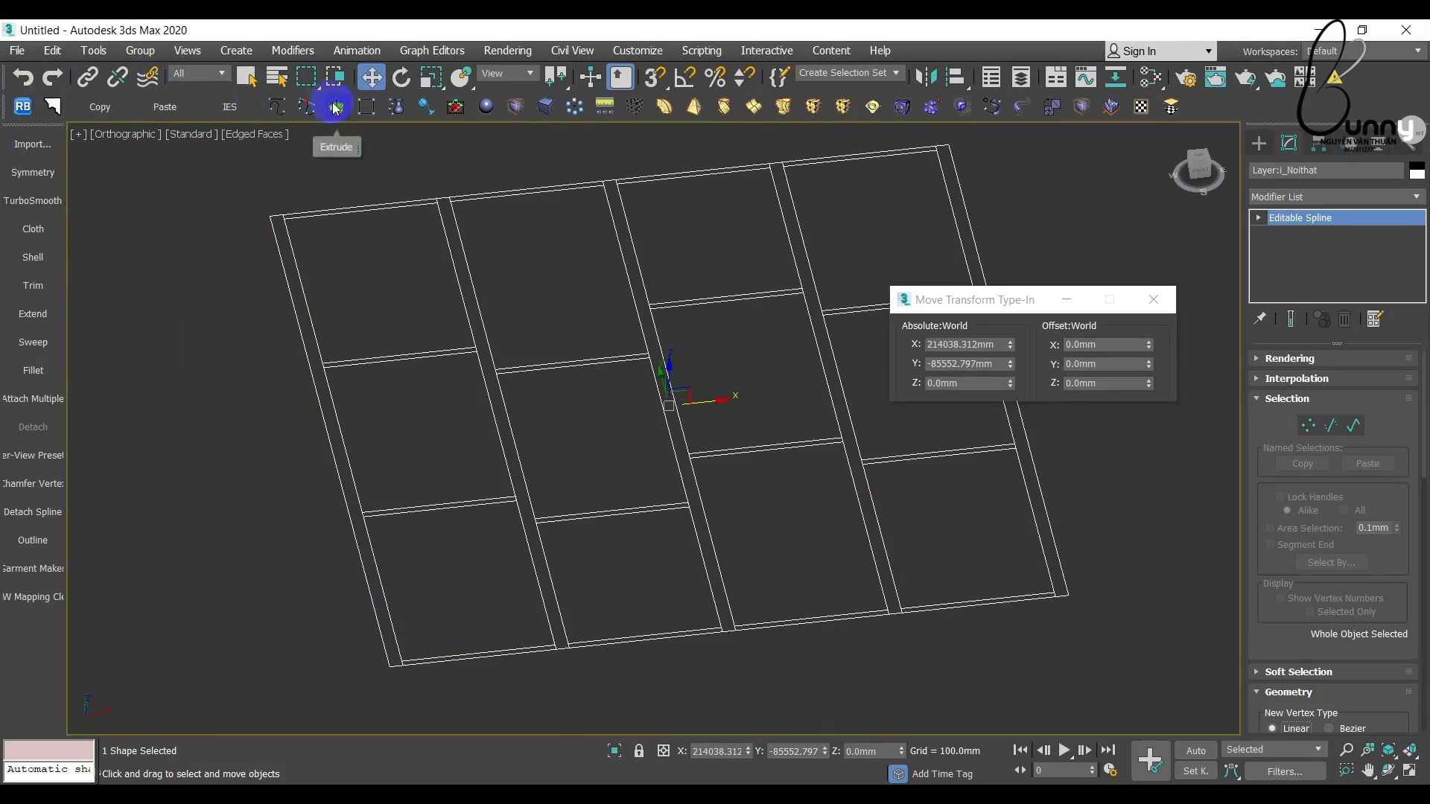
pyautogui.click(154, 418)
pyautogui.press('t')
pyautogui.press('z')
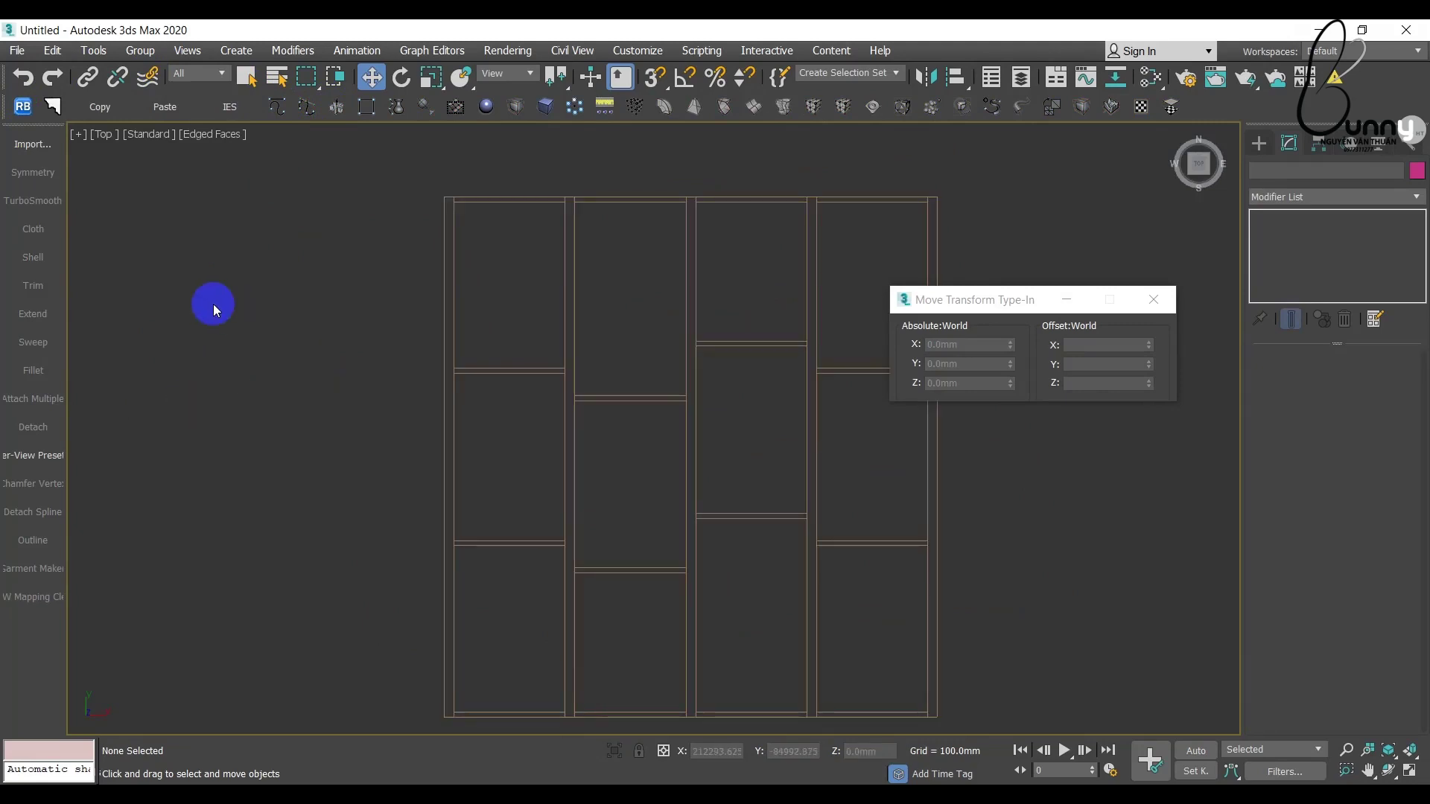
pyautogui.scroll(-3, 223, 309)
pyautogui.moveTo(645, 384); pyautogui.dragTo(533, 530)
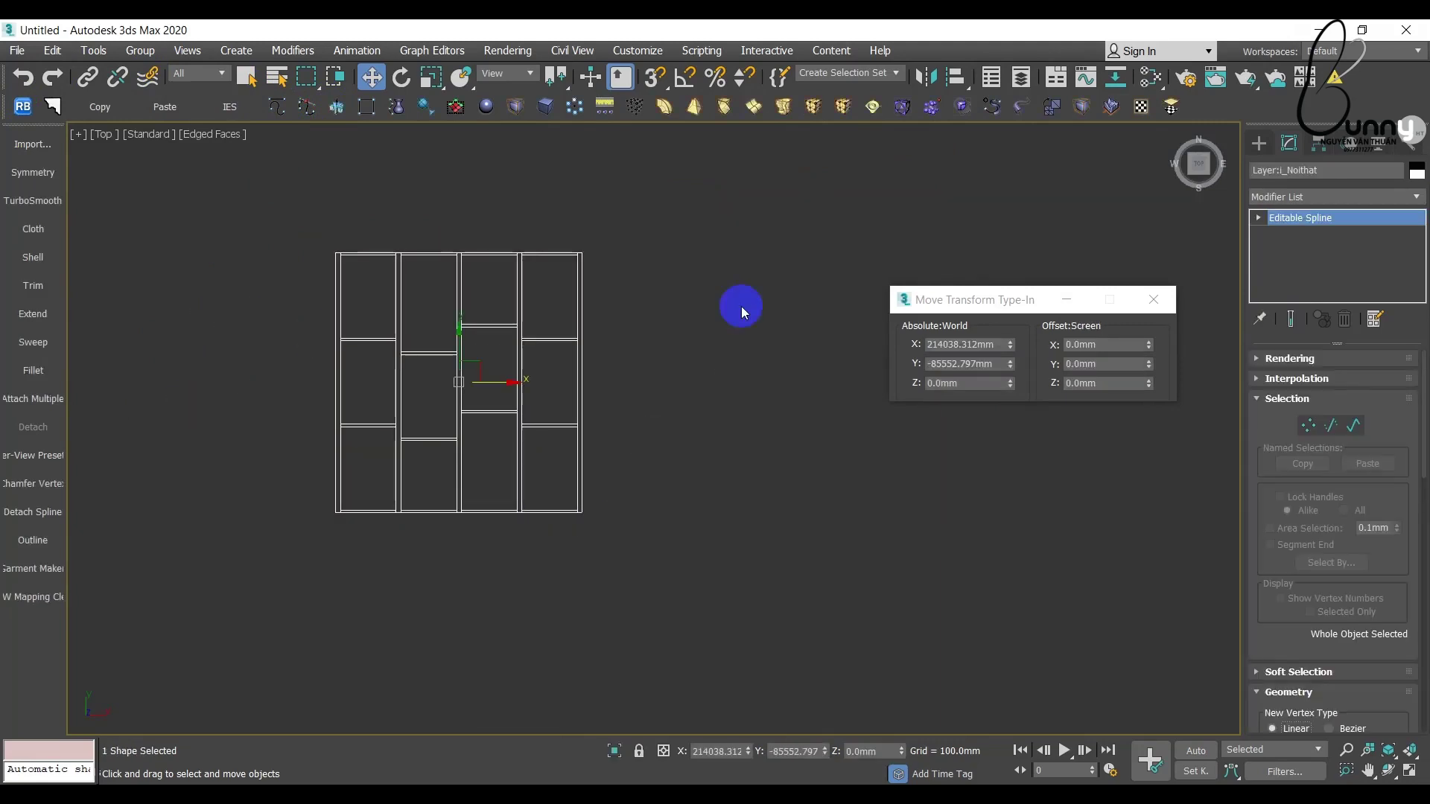
pyautogui.click(367, 109)
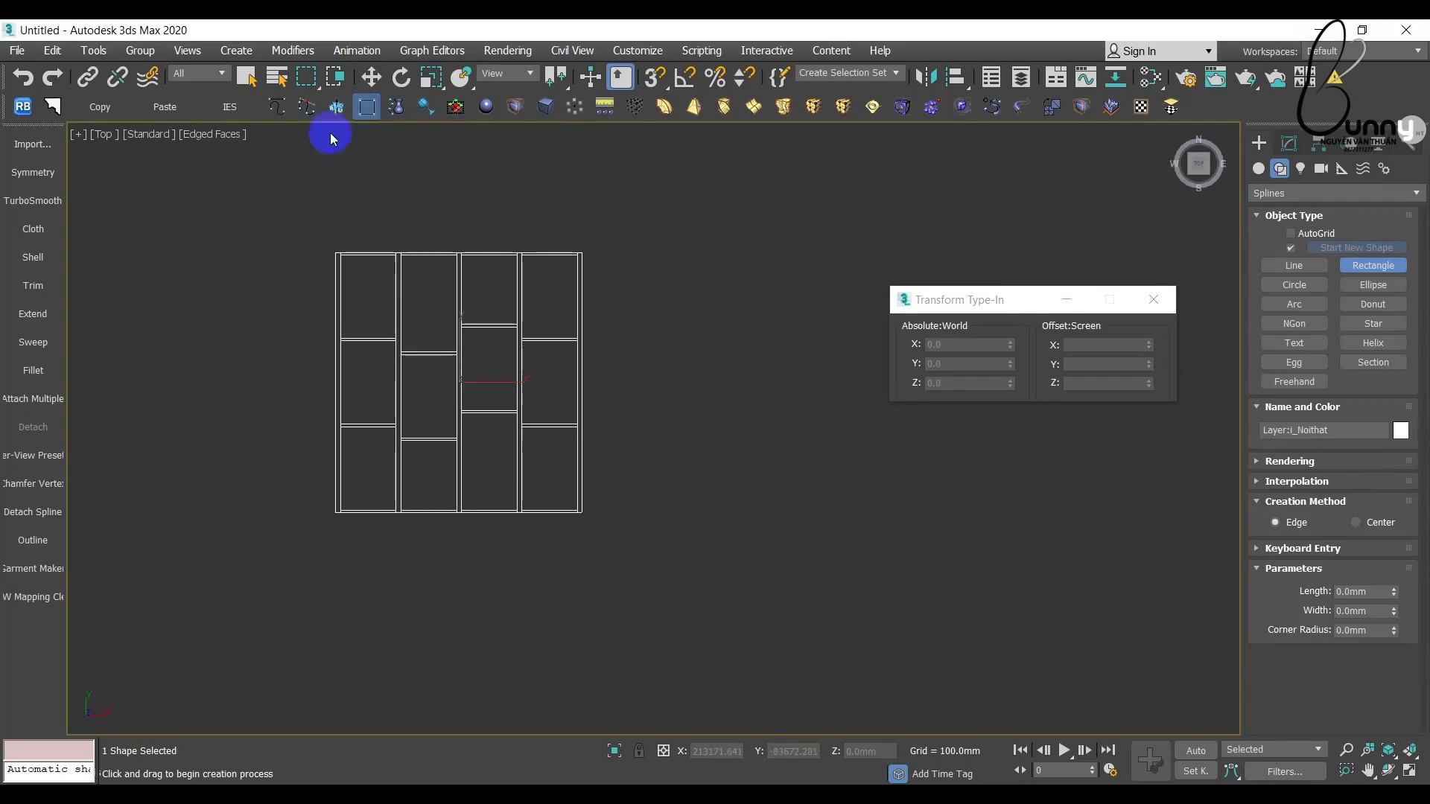
# Step: Switch snapping to 2.5D and trace four vertical members as 1900 × 35 mm rectangles
pyautogui.moveTo(655, 77); pyautogui.dragTo(655, 135)
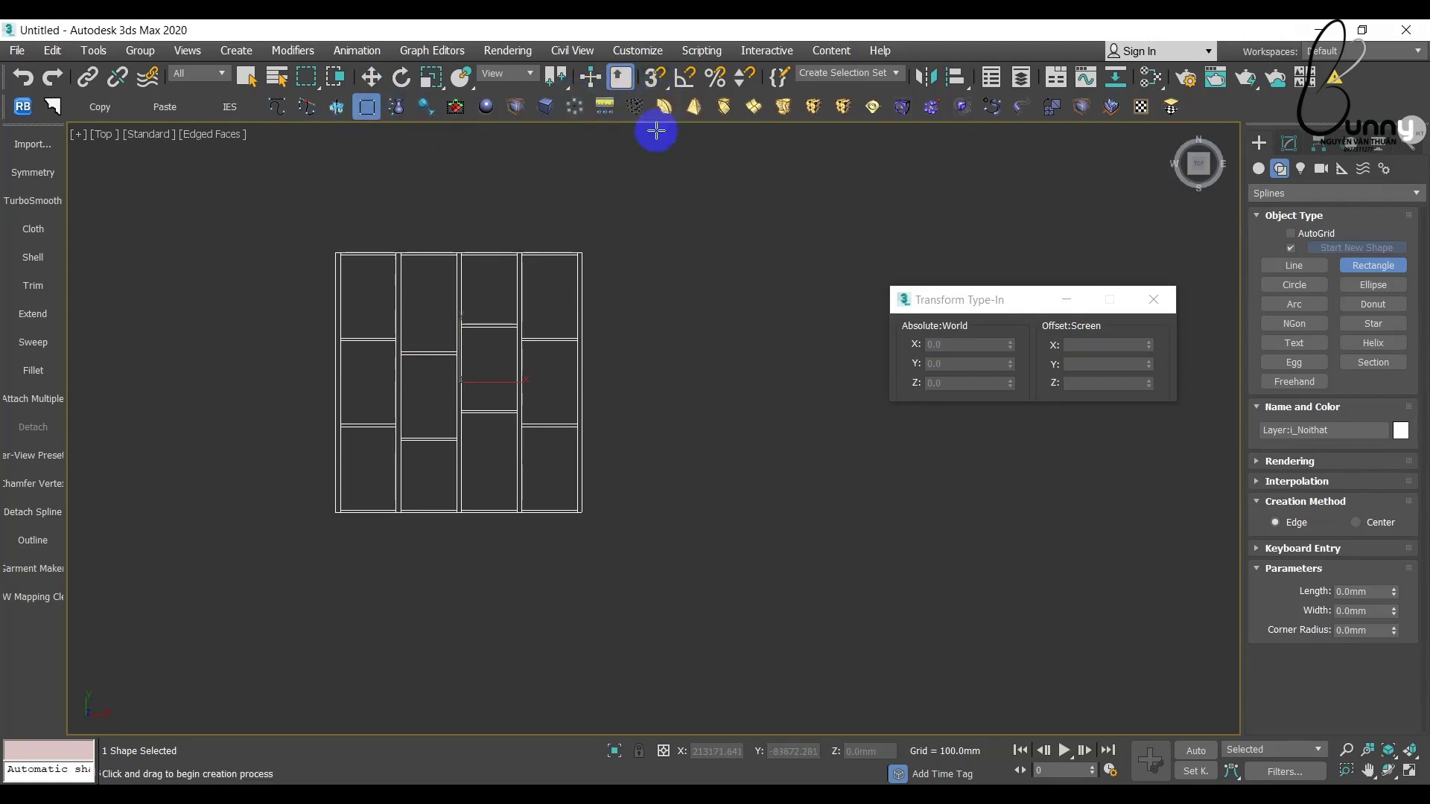
pyautogui.scroll(1, 351, 256)
pyautogui.scroll(3, 342, 252)
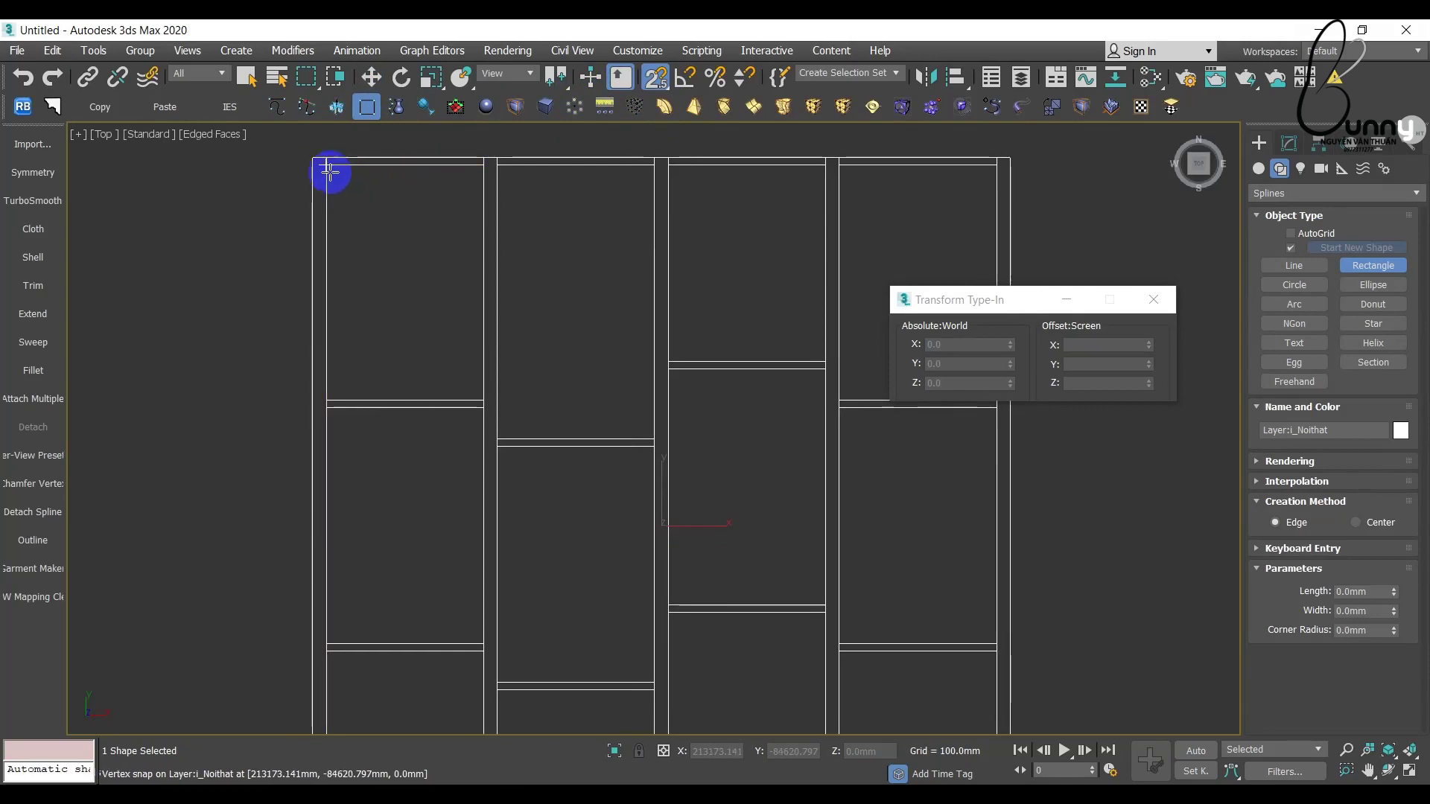
pyautogui.scroll(-1, 321, 163)
pyautogui.moveTo(319, 160); pyautogui.dragTo(333, 677)
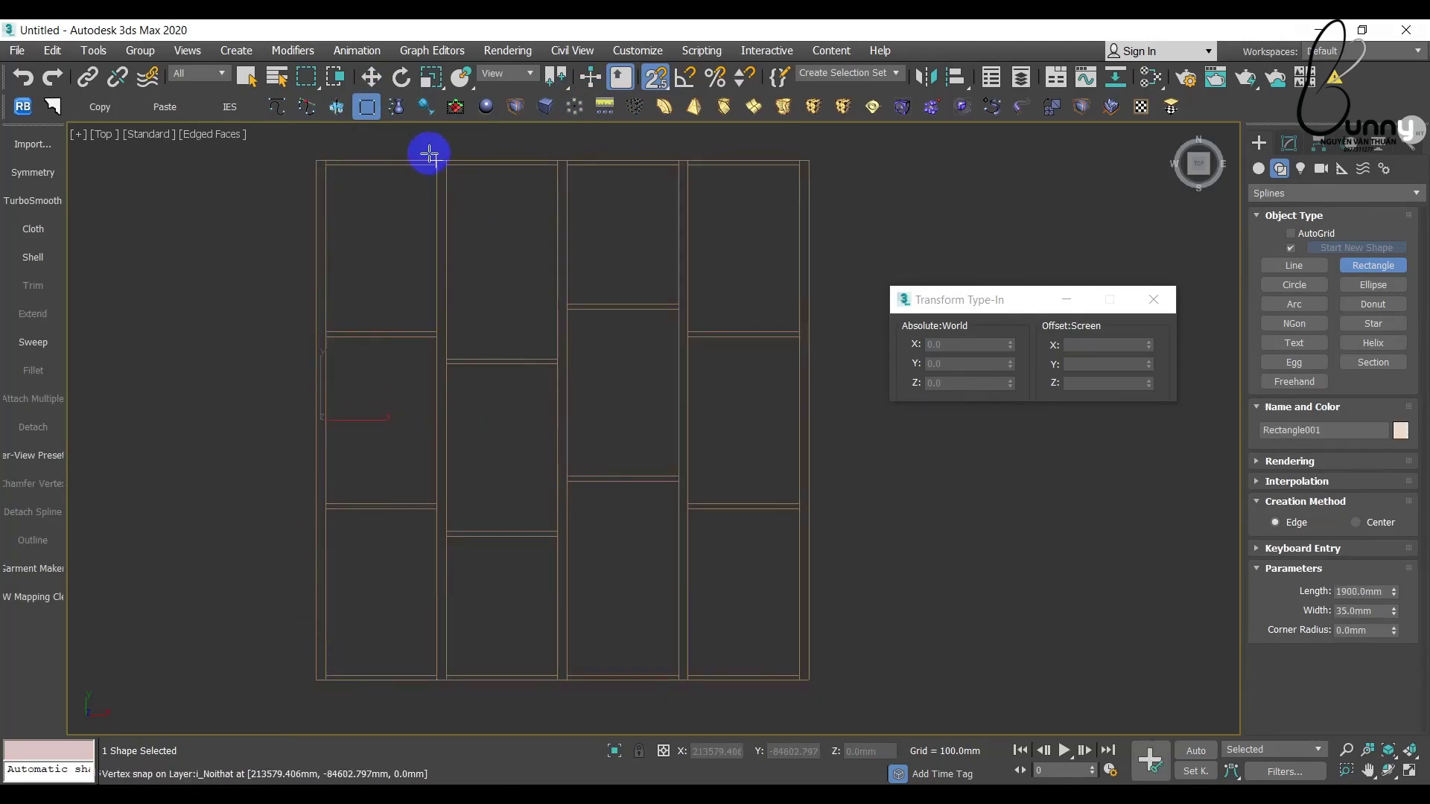
pyautogui.moveTo(437, 160); pyautogui.dragTo(446, 679)
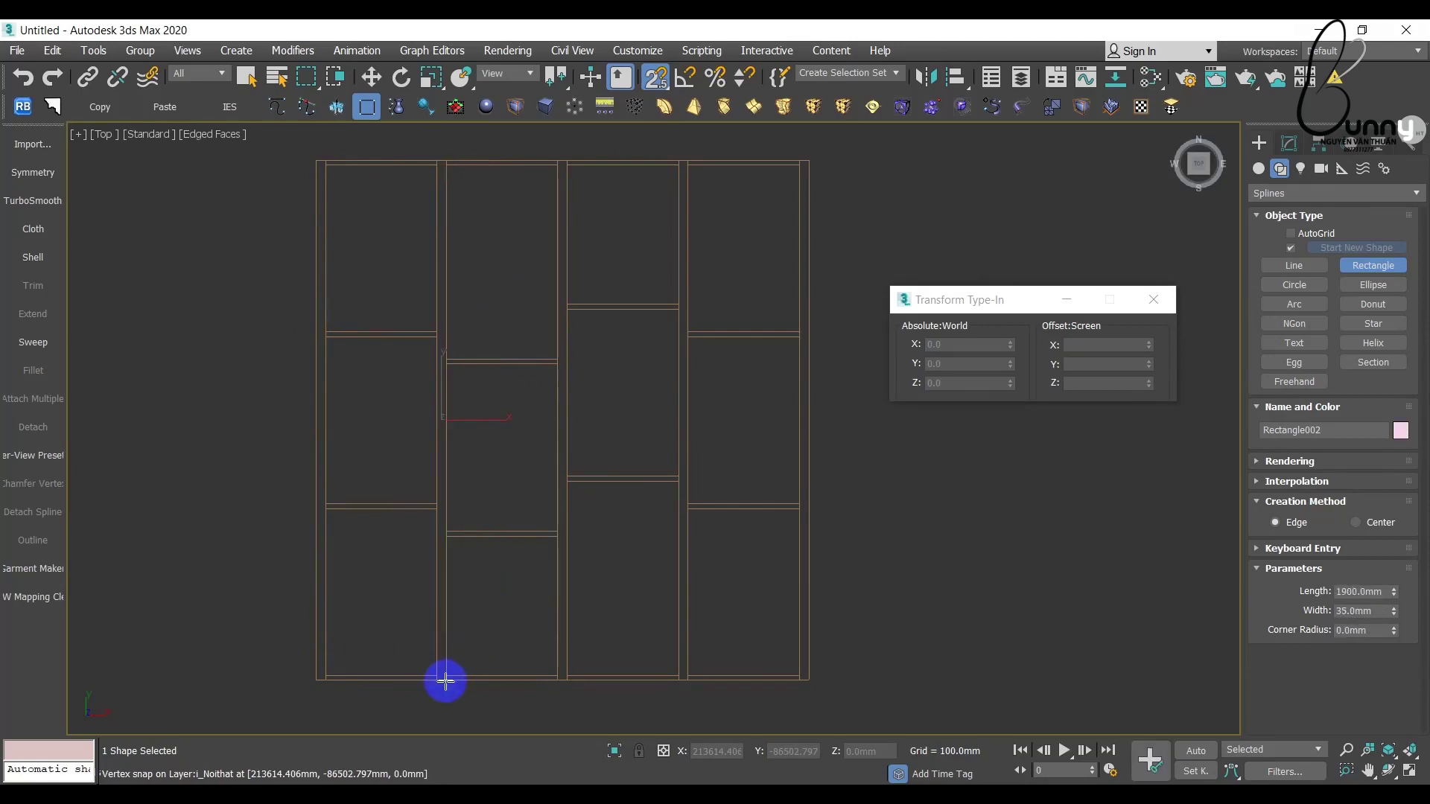
pyautogui.moveTo(557, 160)
pyautogui.mouseDown()
pyautogui.moveTo(595, 655)
pyautogui.moveTo(574, 683)
pyautogui.mouseUp()
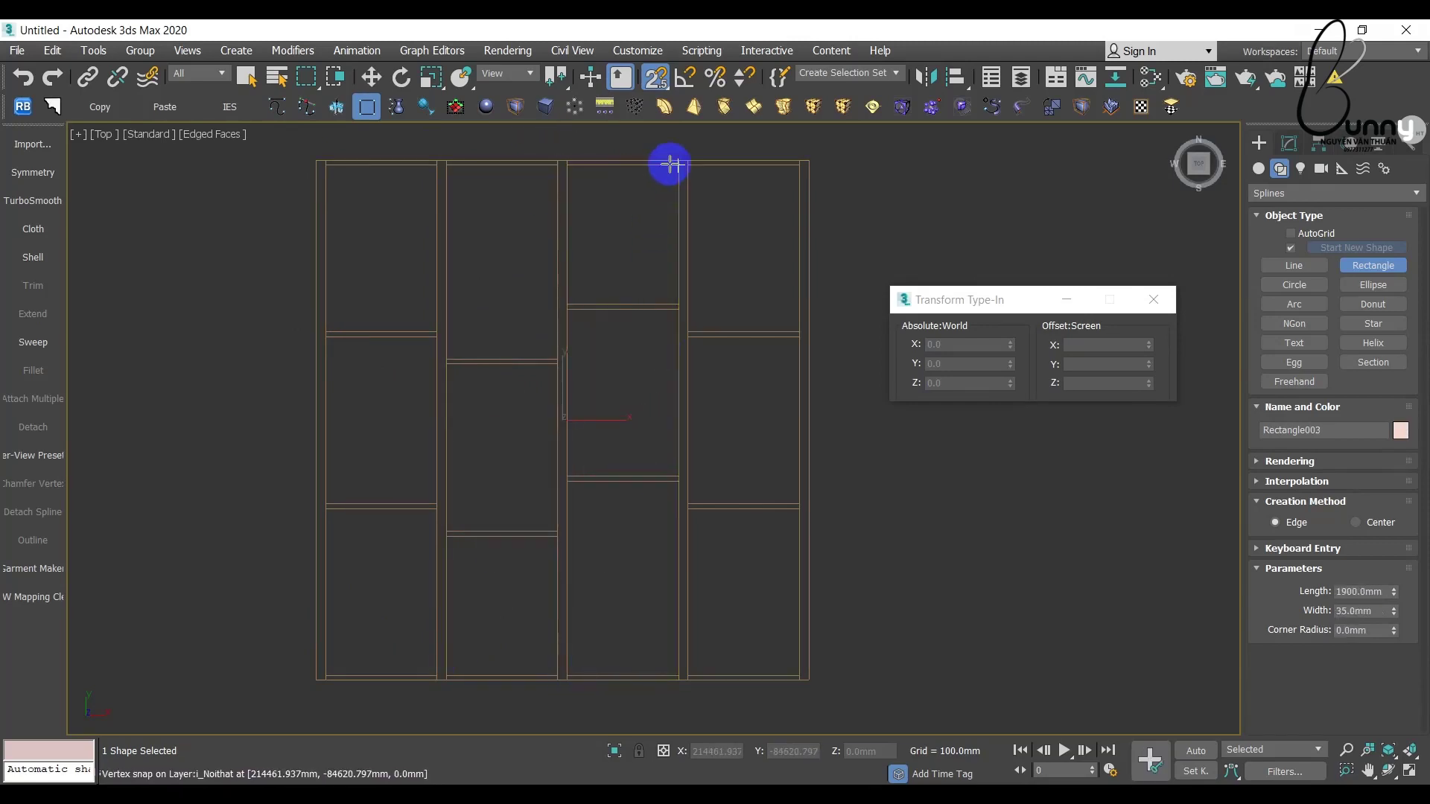
pyautogui.moveTo(676, 159)
pyautogui.mouseDown()
pyautogui.moveTo(743, 447)
pyautogui.moveTo(690, 680)
pyautogui.mouseUp()
# Step: Trace the right edge frame member, a right-column panel and the top strip with rectangles
pyautogui.rightClick(655, 77)
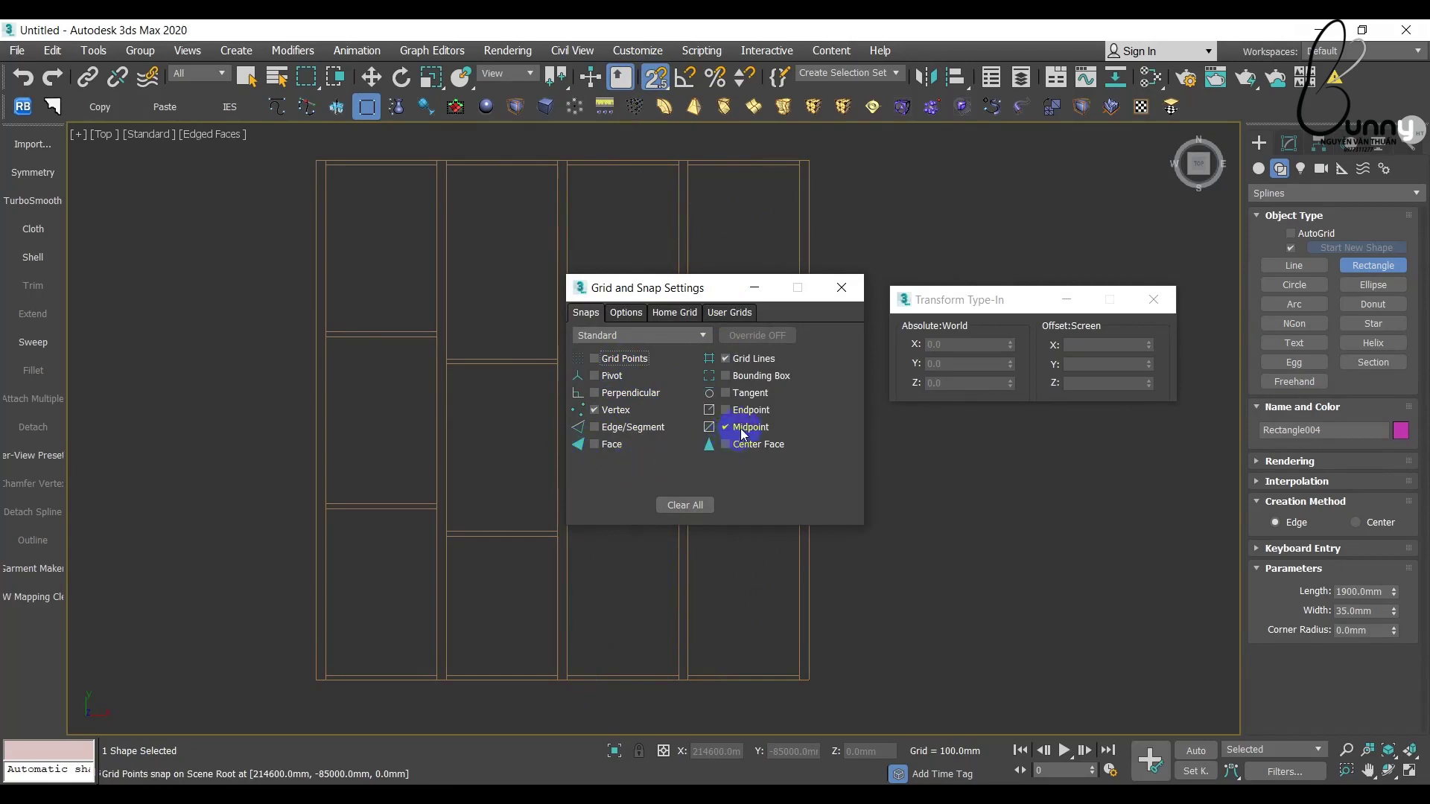
pyautogui.click(841, 287)
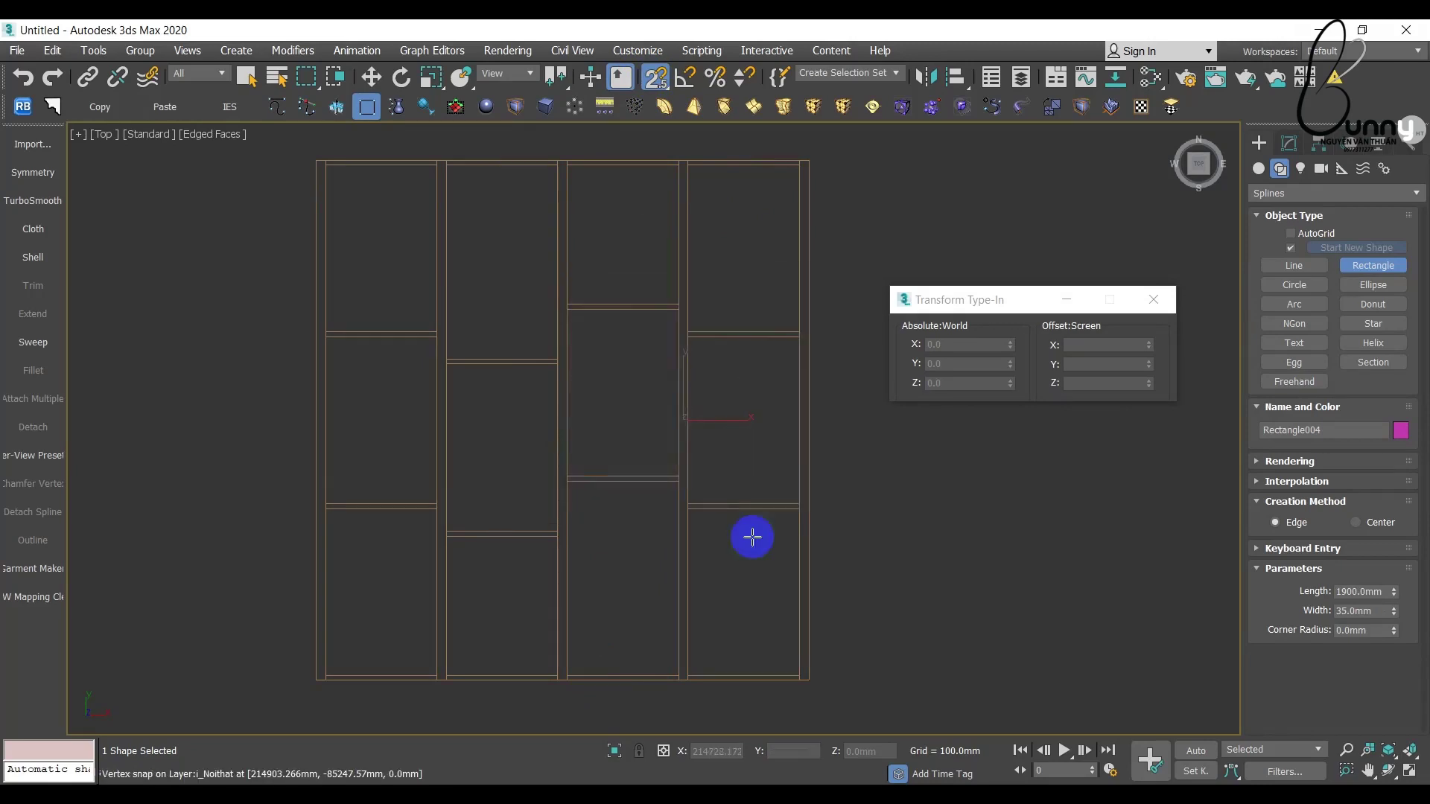
pyautogui.moveTo(809, 160); pyautogui.dragTo(798, 683)
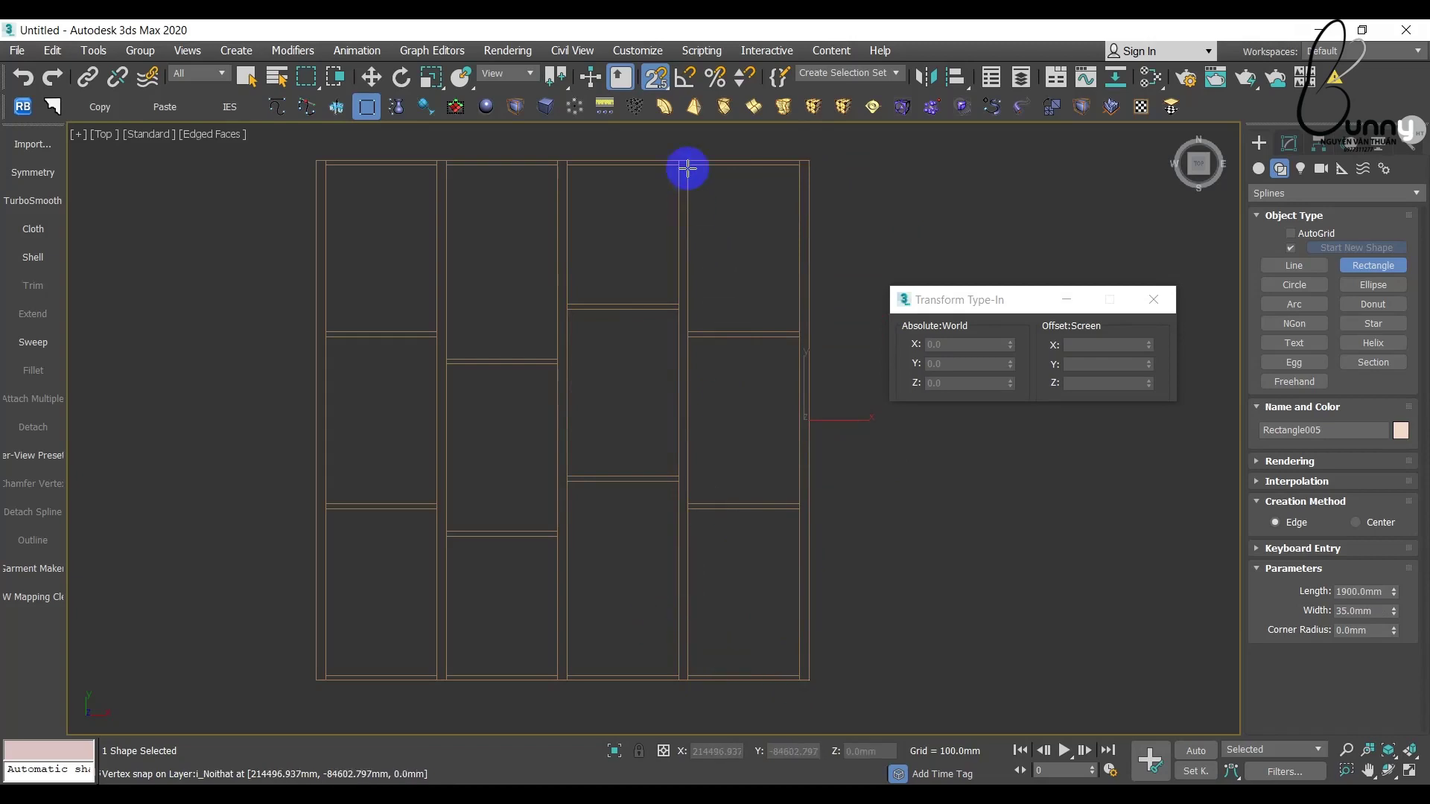
pyautogui.moveTo(692, 160); pyautogui.dragTo(668, 680)
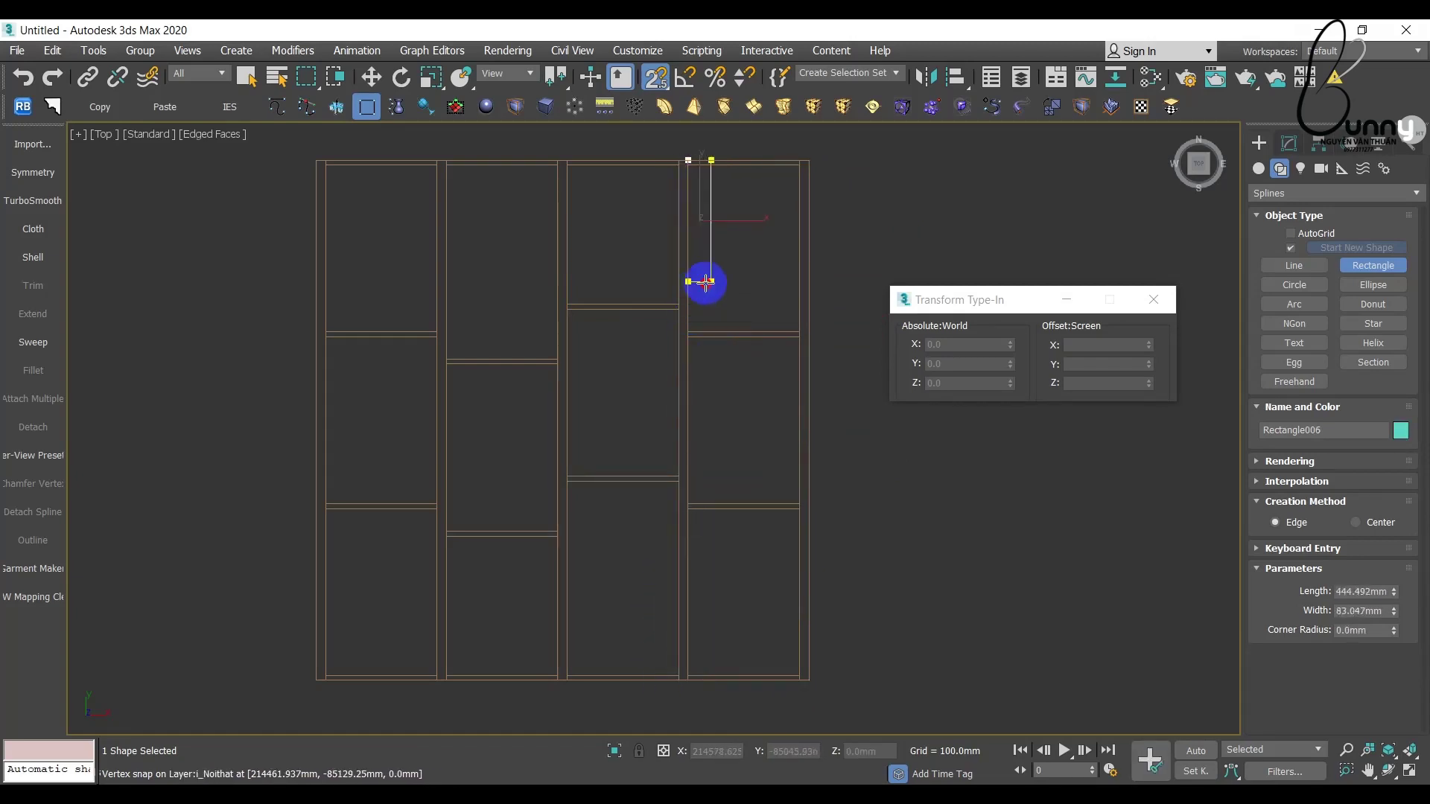
pyautogui.moveTo(670, 680); pyautogui.dragTo(740, 259)
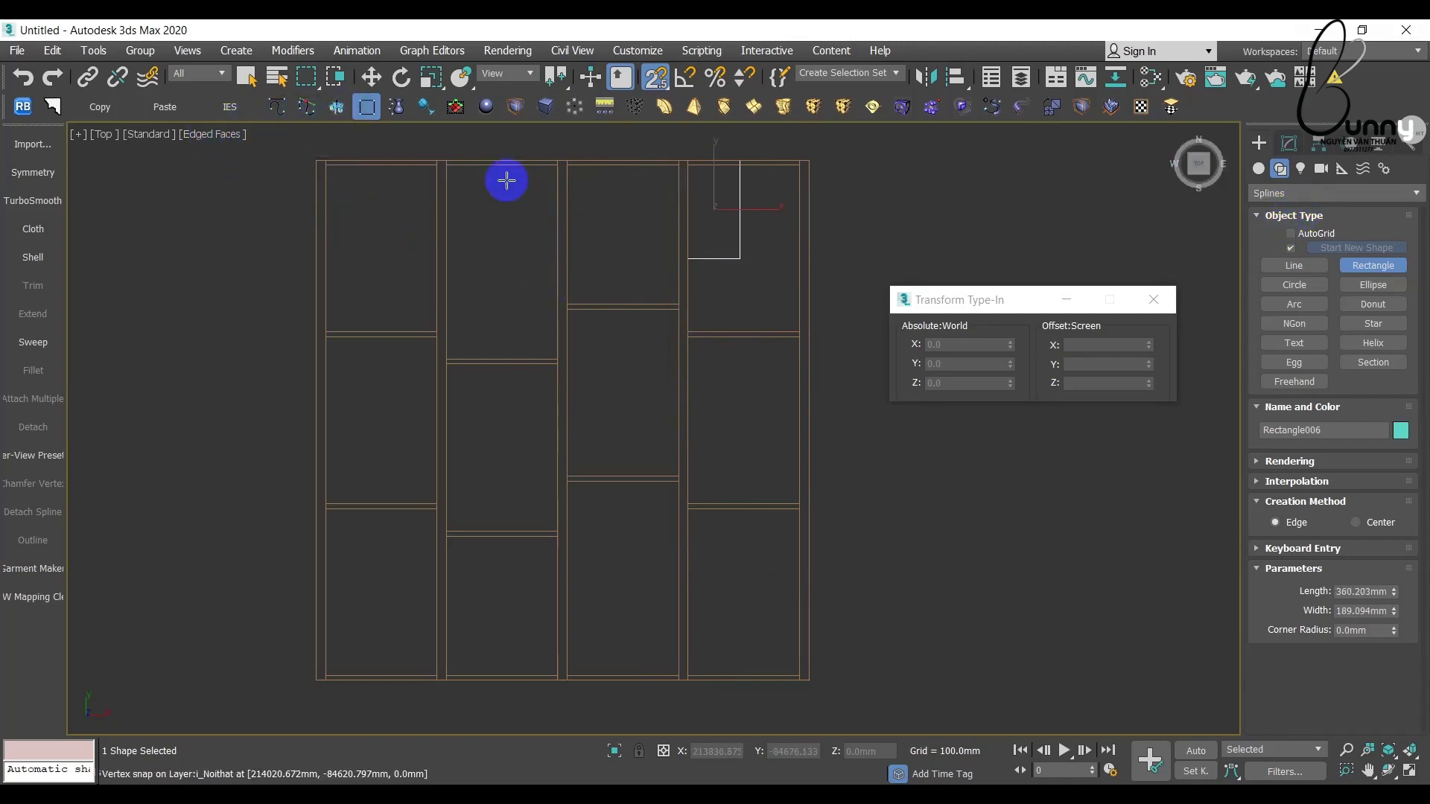
pyautogui.moveTo(436, 165)
pyautogui.mouseDown()
pyautogui.moveTo(557, 165)
pyautogui.moveTo(446, 156)
pyautogui.mouseUp()
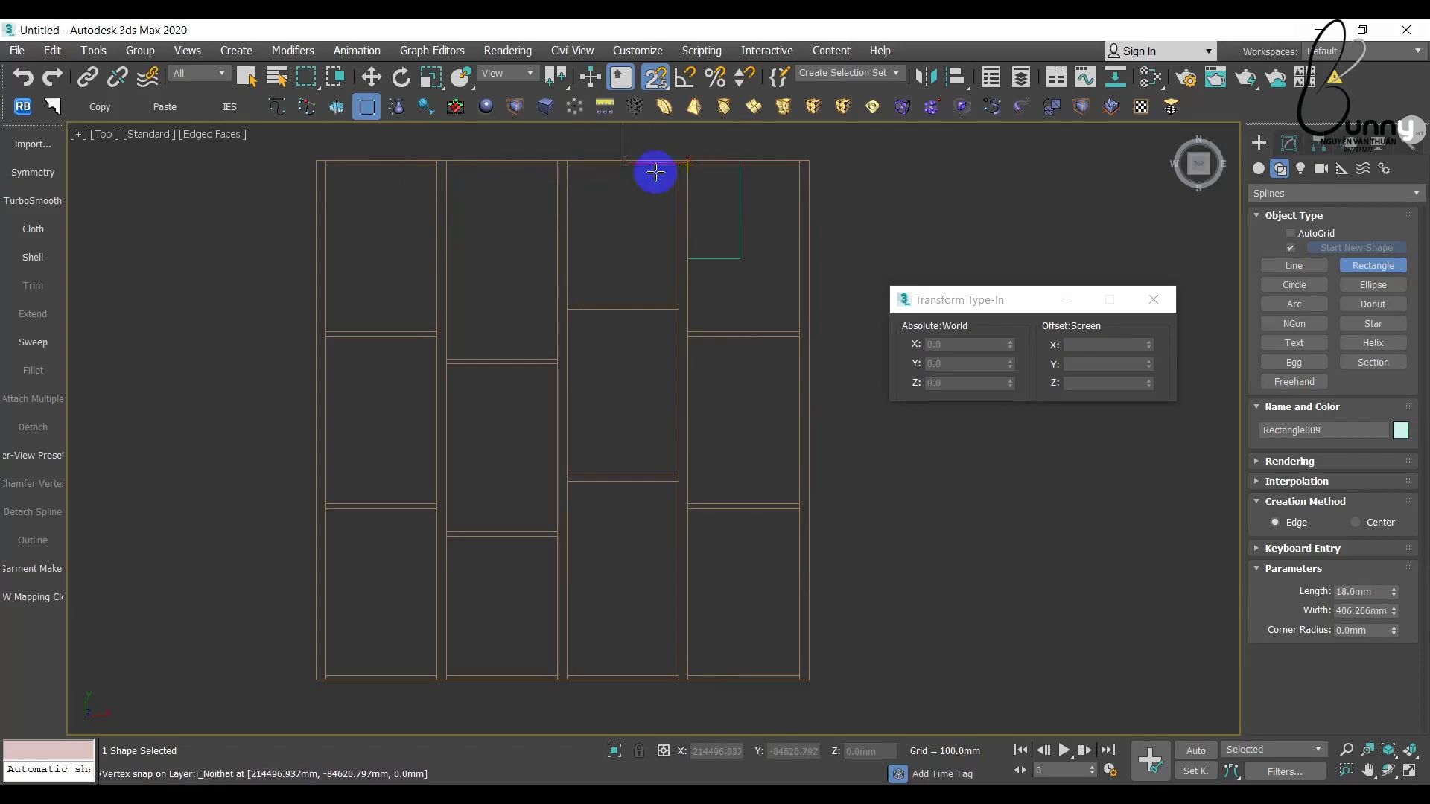
# Step: Trace the 18mm shelf and bottom strips across the left, middle, third and fourth columns
pyautogui.moveTo(799, 163); pyautogui.dragTo(687, 161)
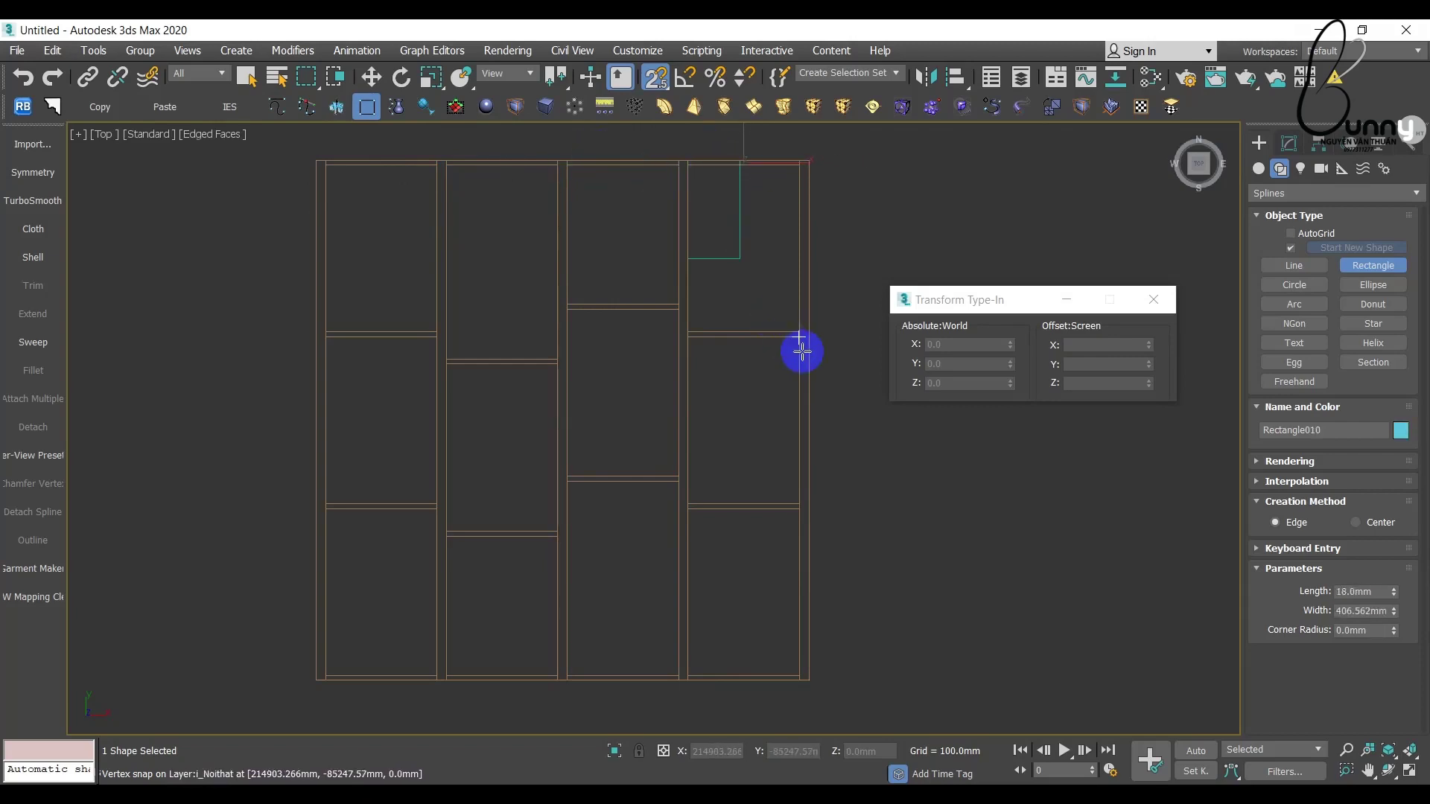
pyautogui.moveTo(799, 333)
pyautogui.mouseDown()
pyautogui.moveTo(702, 328)
pyautogui.moveTo(445, 361)
pyautogui.mouseUp()
pyautogui.moveTo(438, 332); pyautogui.dragTo(326, 336)
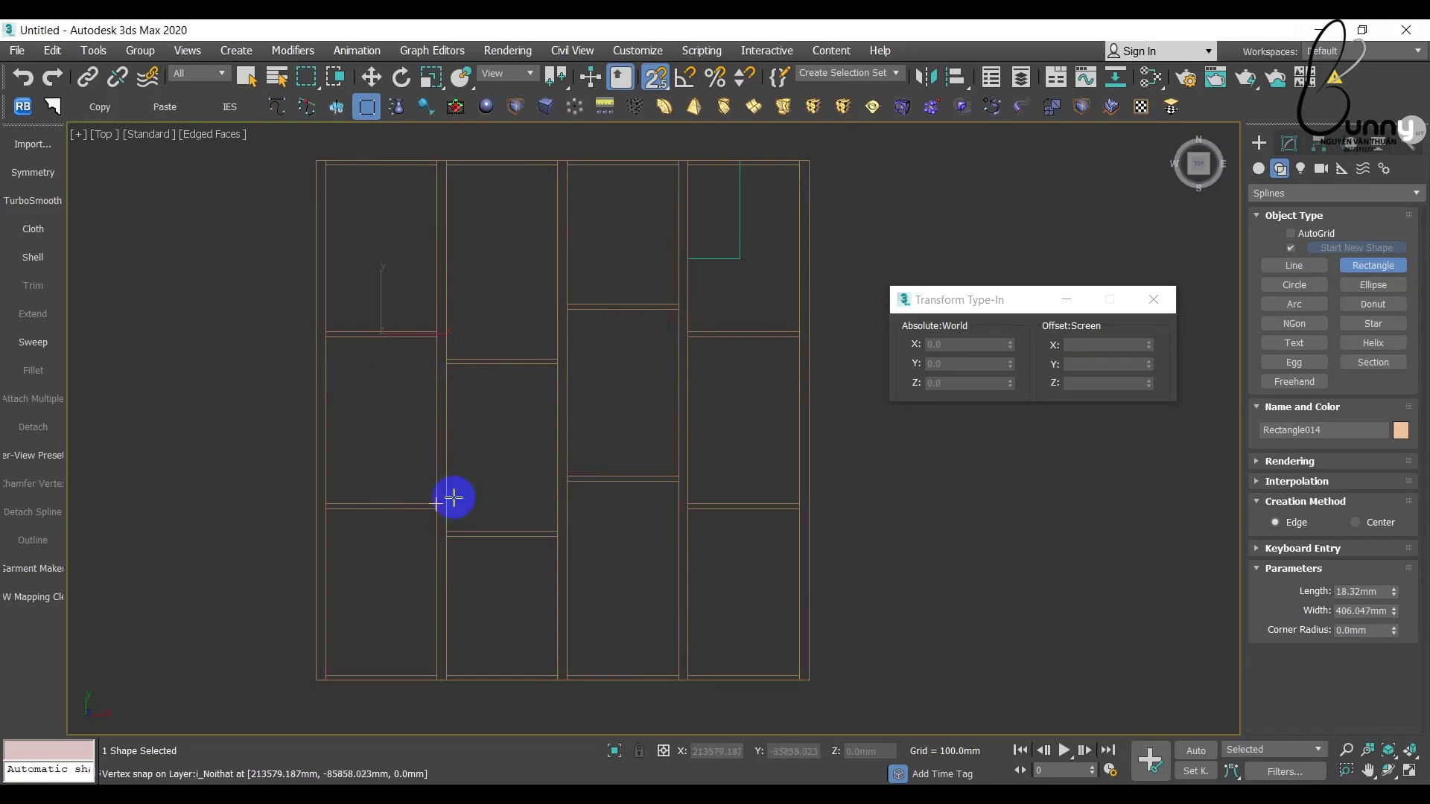
pyautogui.moveTo(437, 506); pyautogui.dragTo(325, 505)
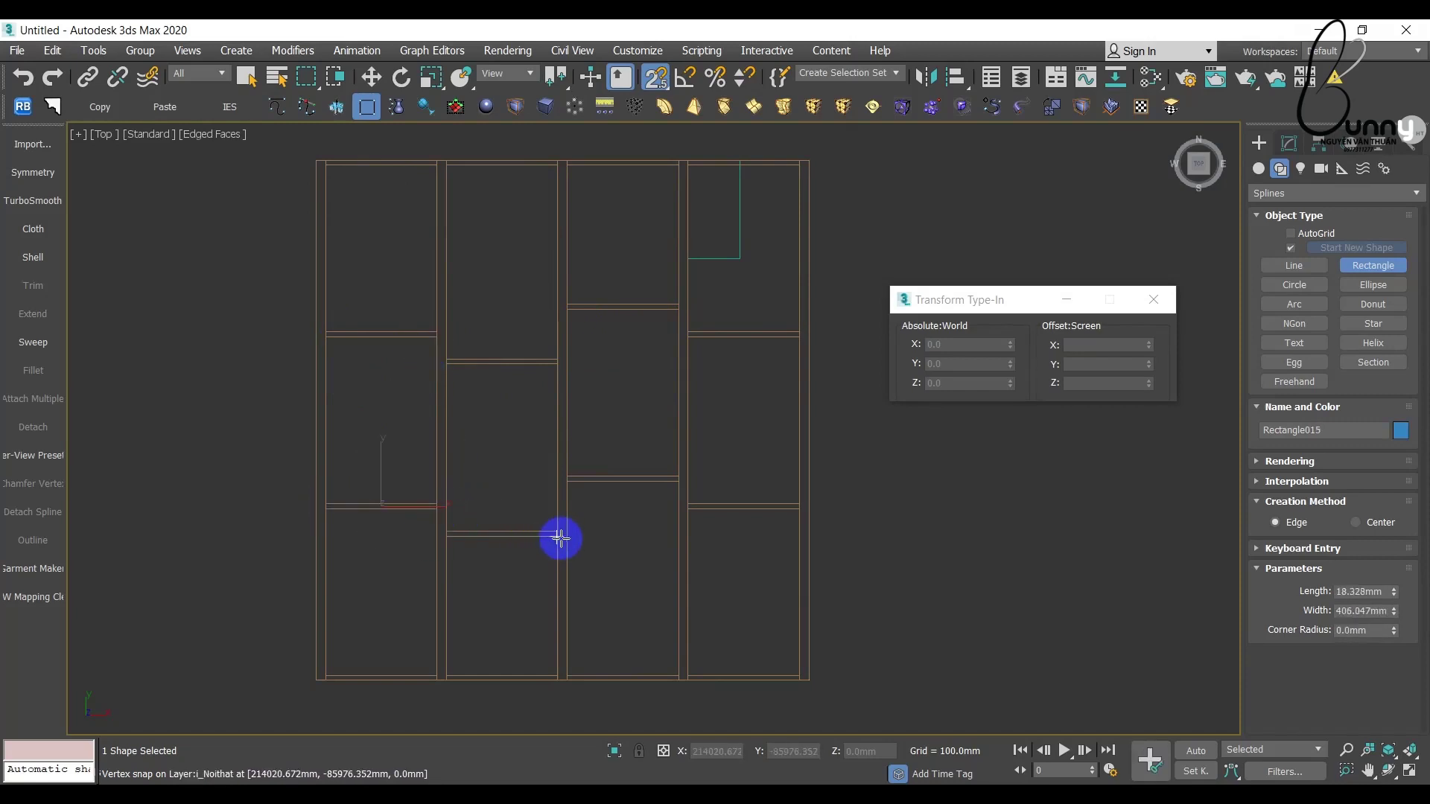
pyautogui.moveTo(557, 533); pyautogui.dragTo(447, 533)
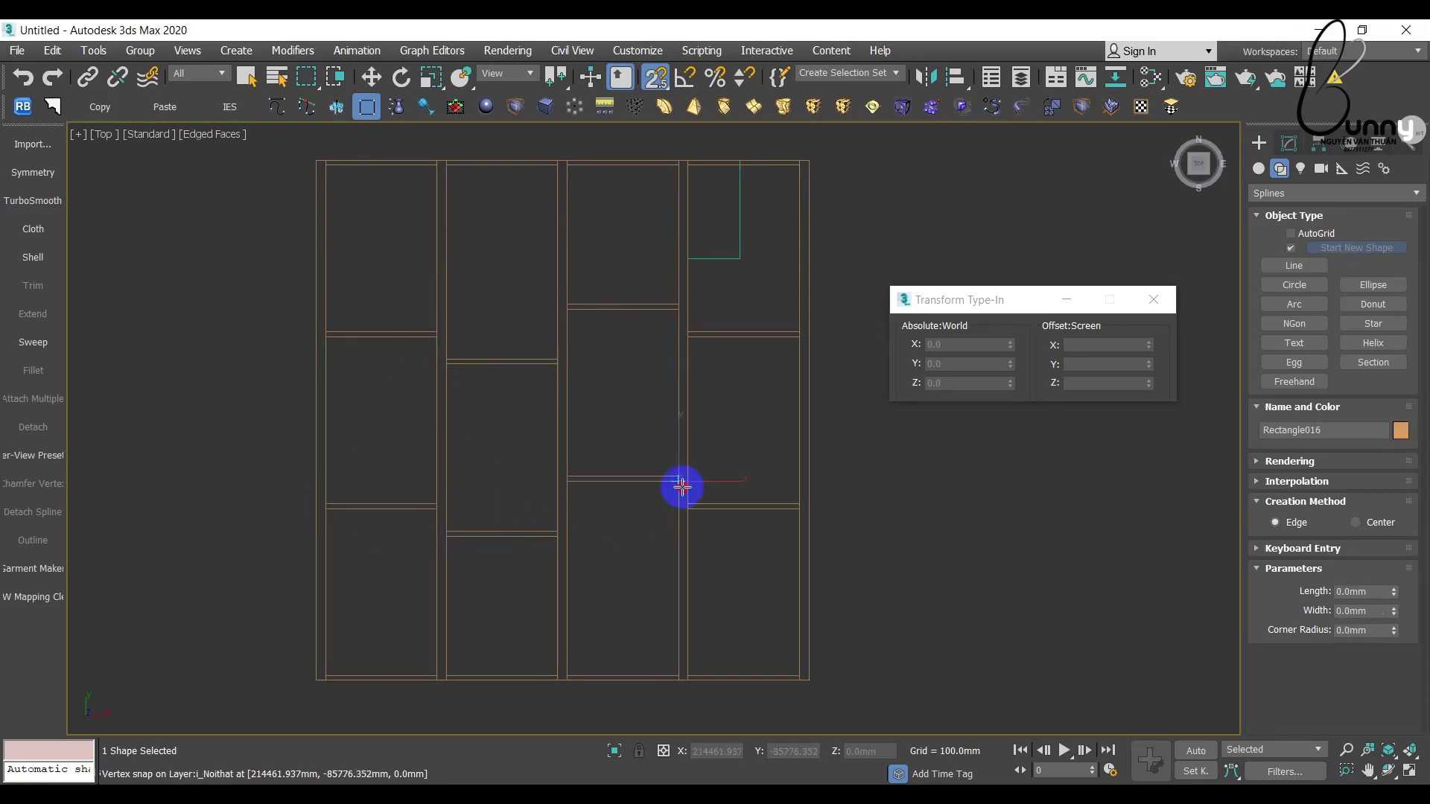
pyautogui.moveTo(680, 477); pyautogui.dragTo(568, 477)
pyautogui.moveTo(810, 511); pyautogui.dragTo(700, 505)
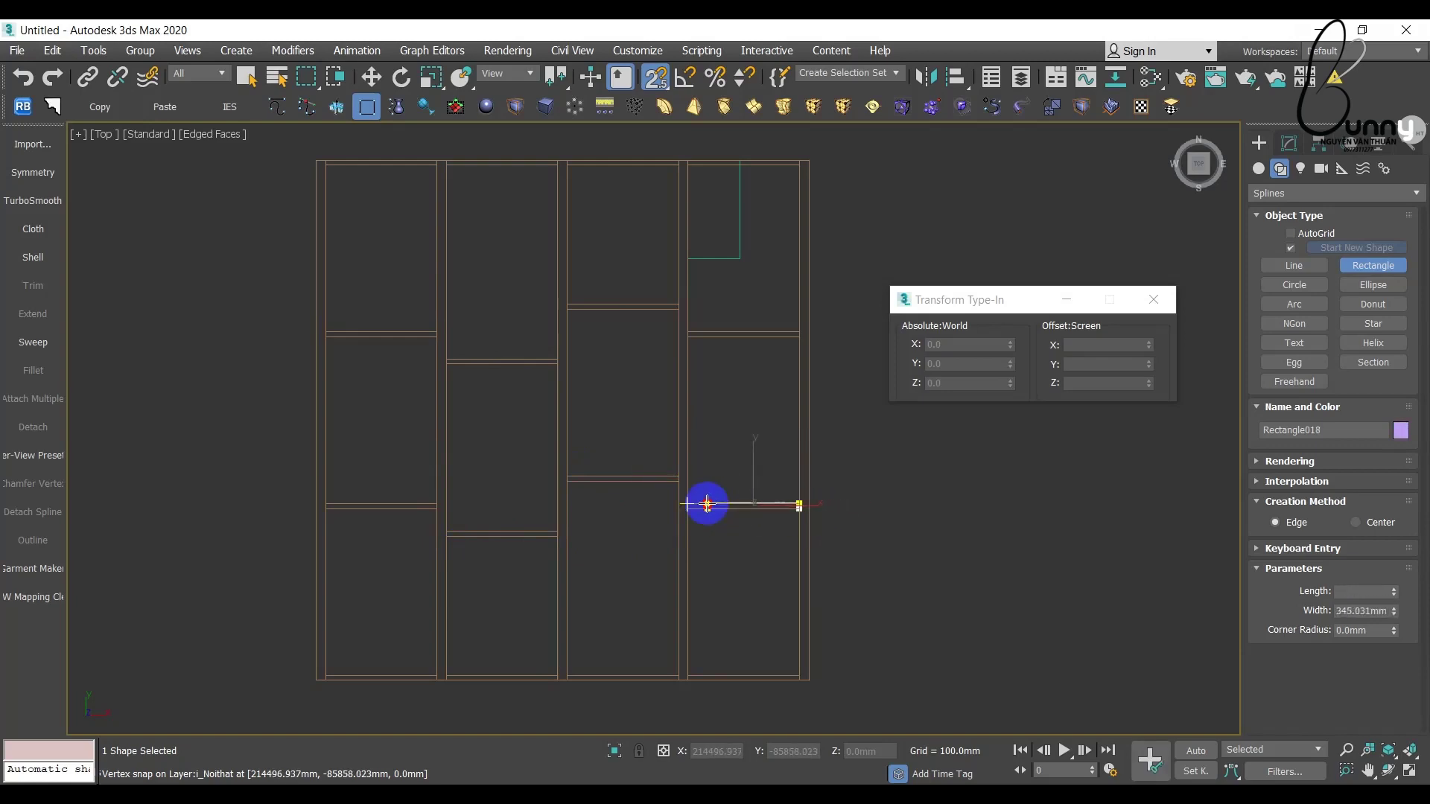
pyautogui.moveTo(792, 673); pyautogui.dragTo(339, 674)
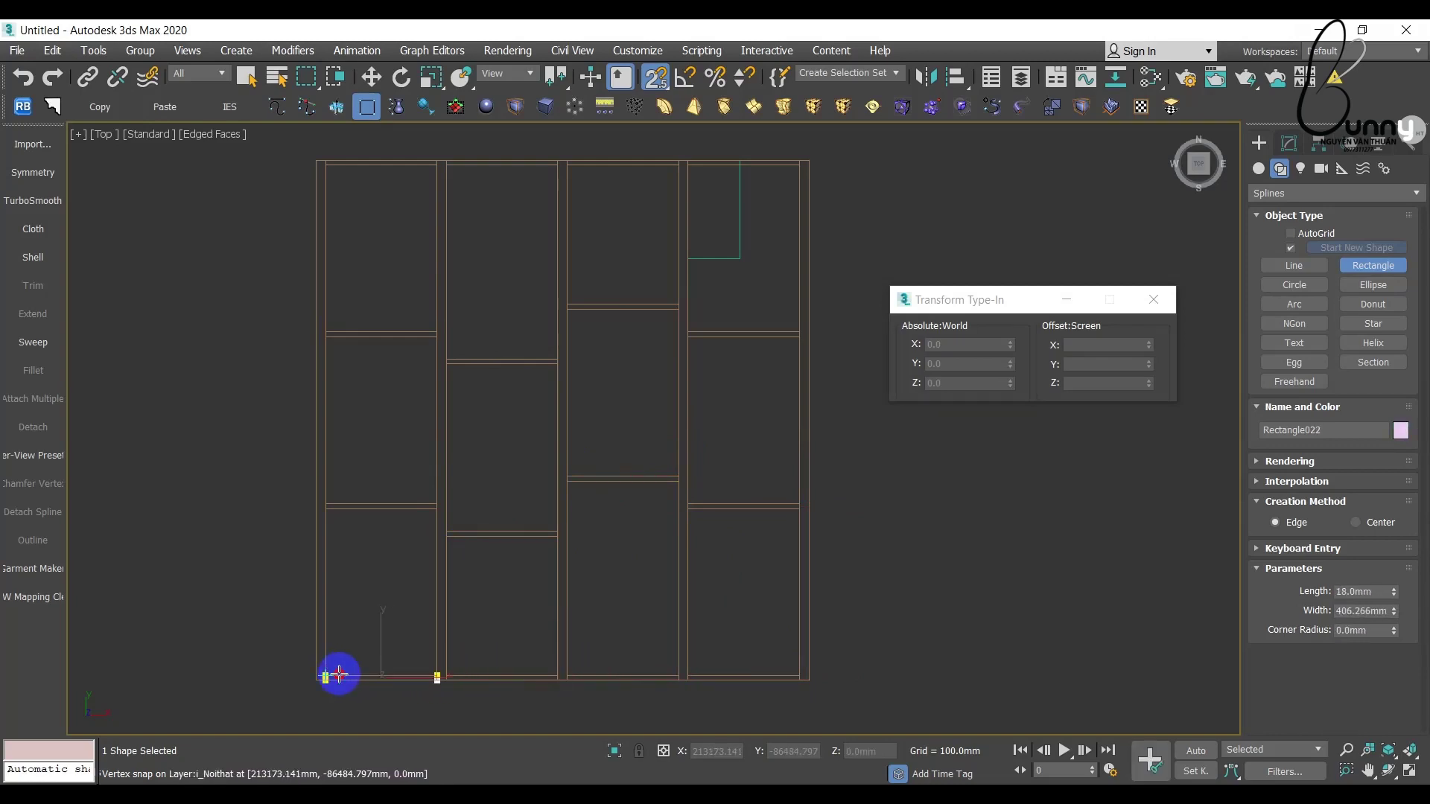
# Step: Select the reference drawing's outer frame and move it off to the left
pyautogui.press('w')
pyautogui.click(824, 426)
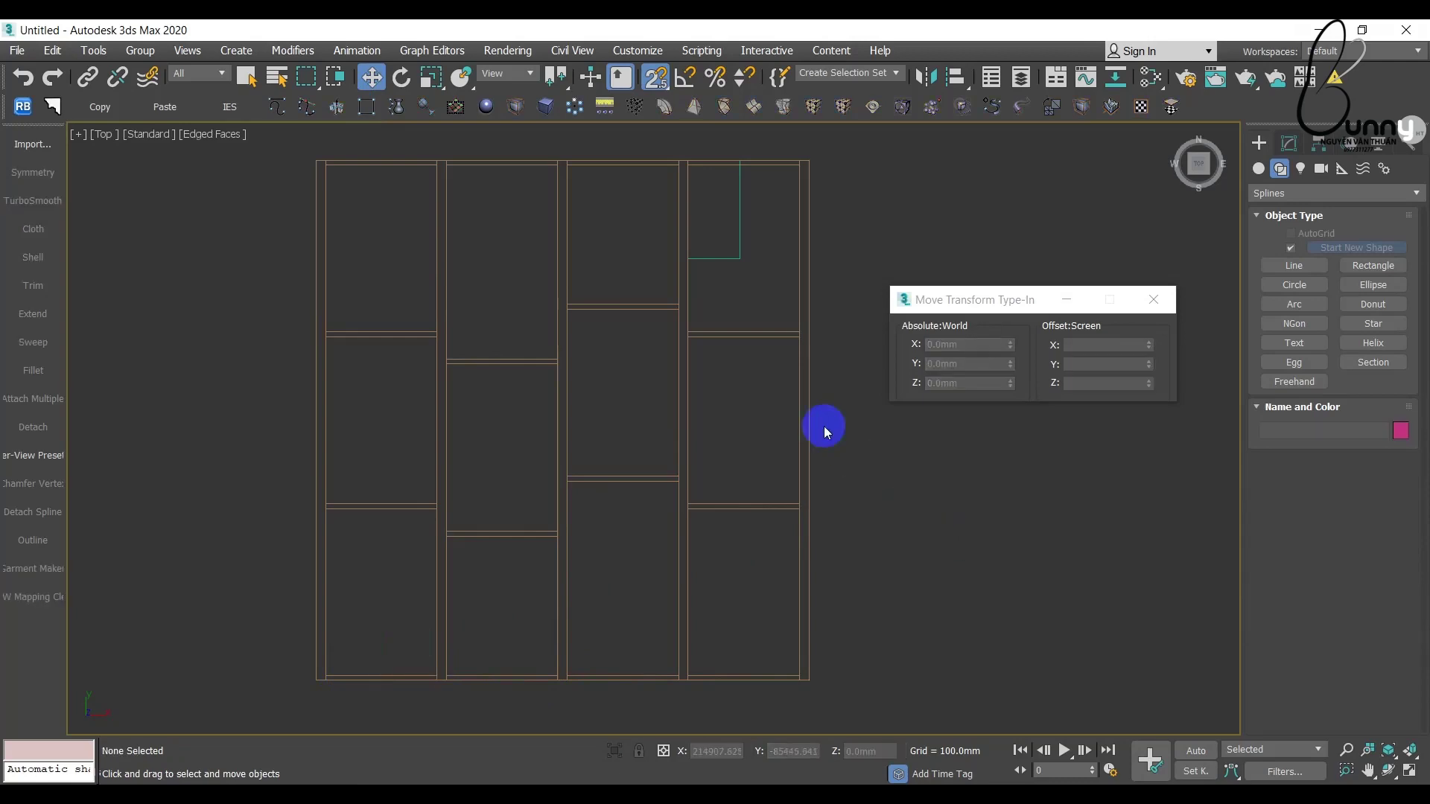
pyautogui.click(736, 251)
pyautogui.click(780, 248)
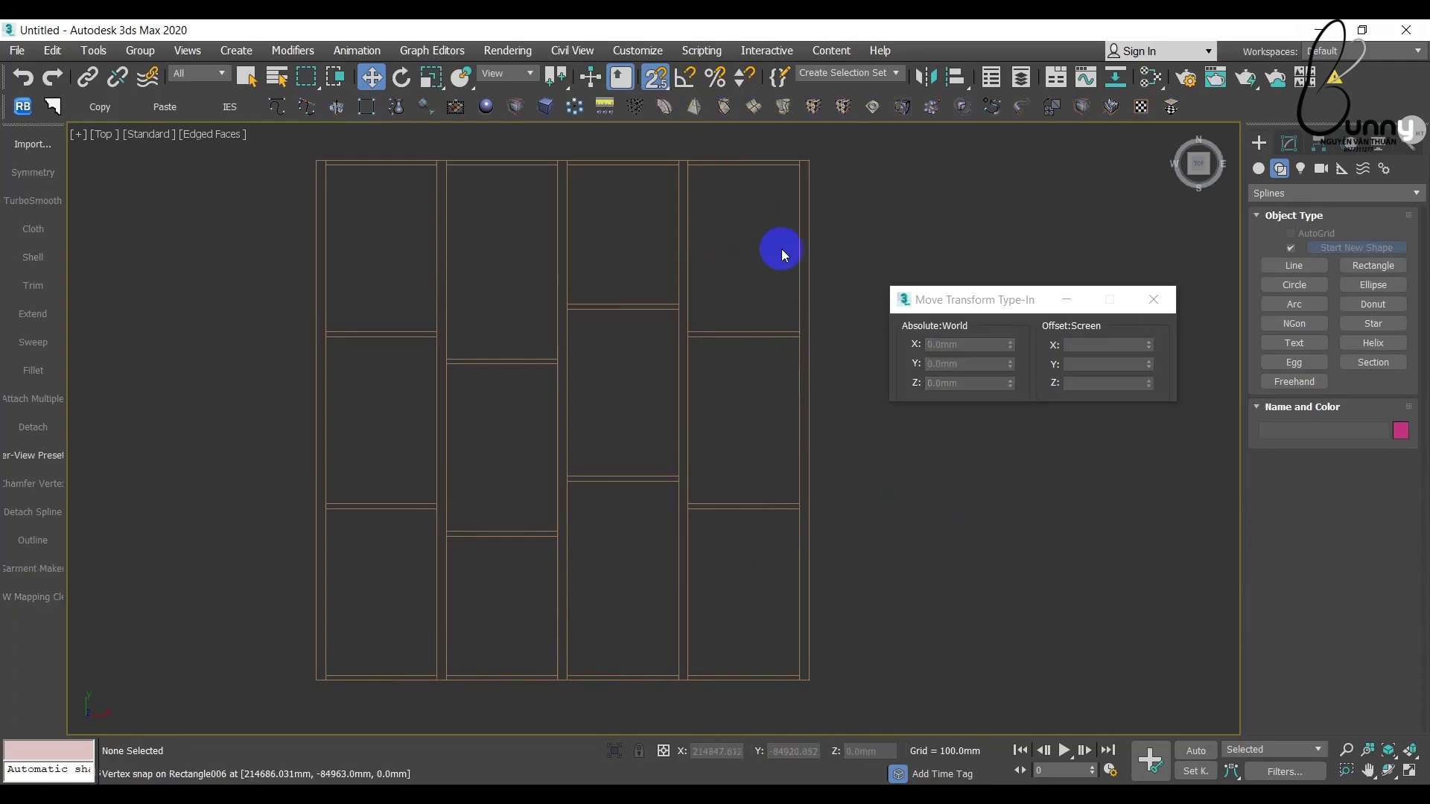
pyautogui.click(812, 225)
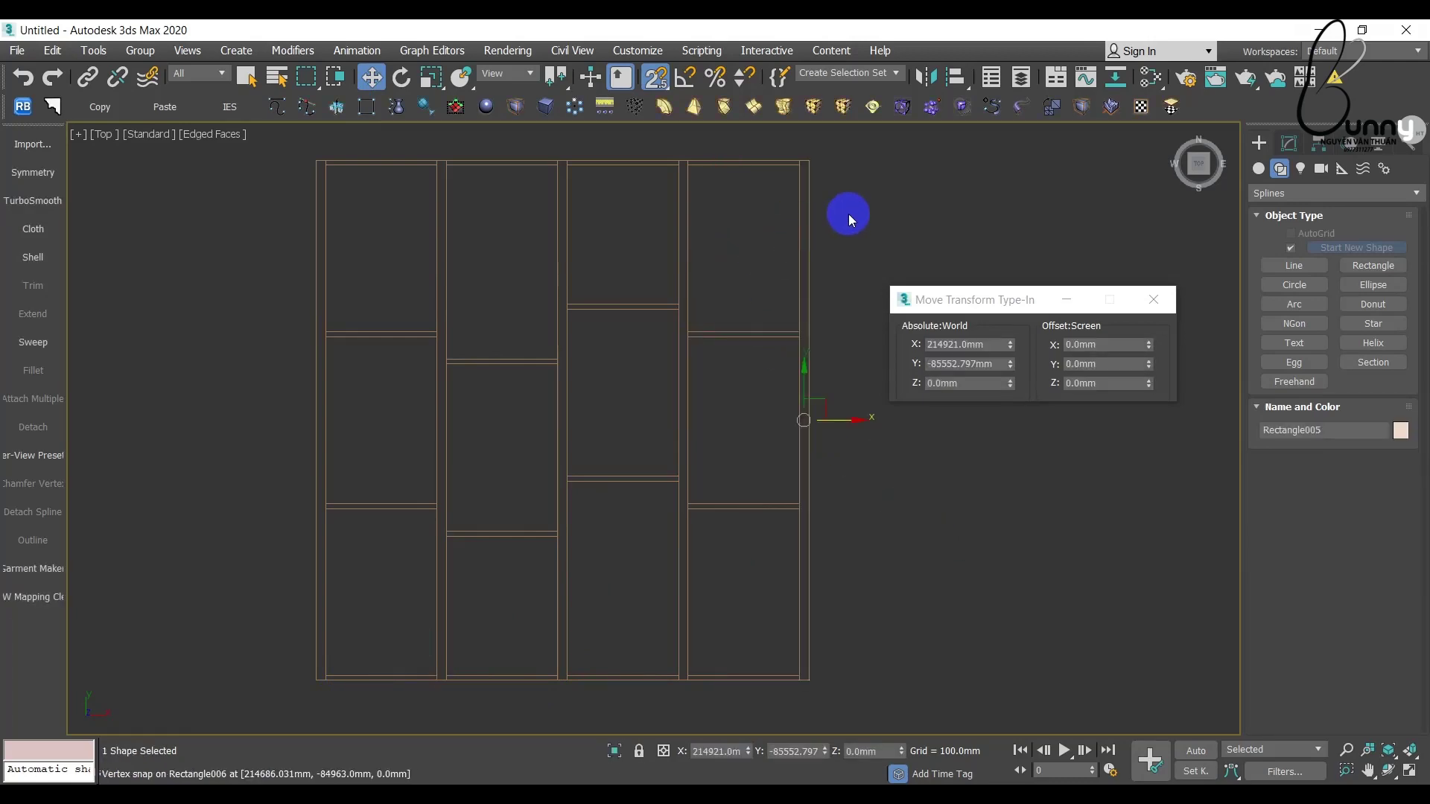
pyautogui.rightClick(848, 215)
pyautogui.click(903, 142)
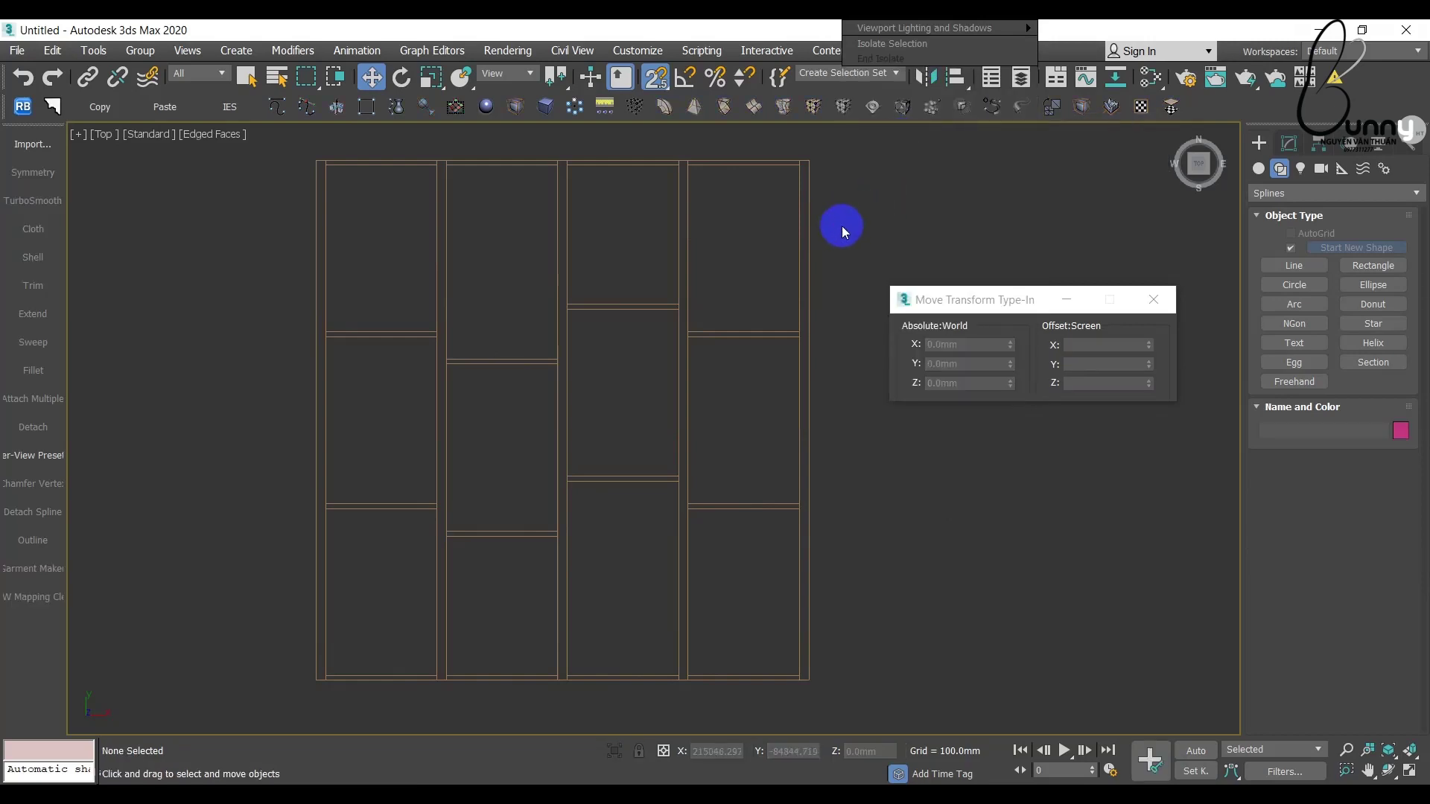
pyautogui.scroll(-3, 622, 415)
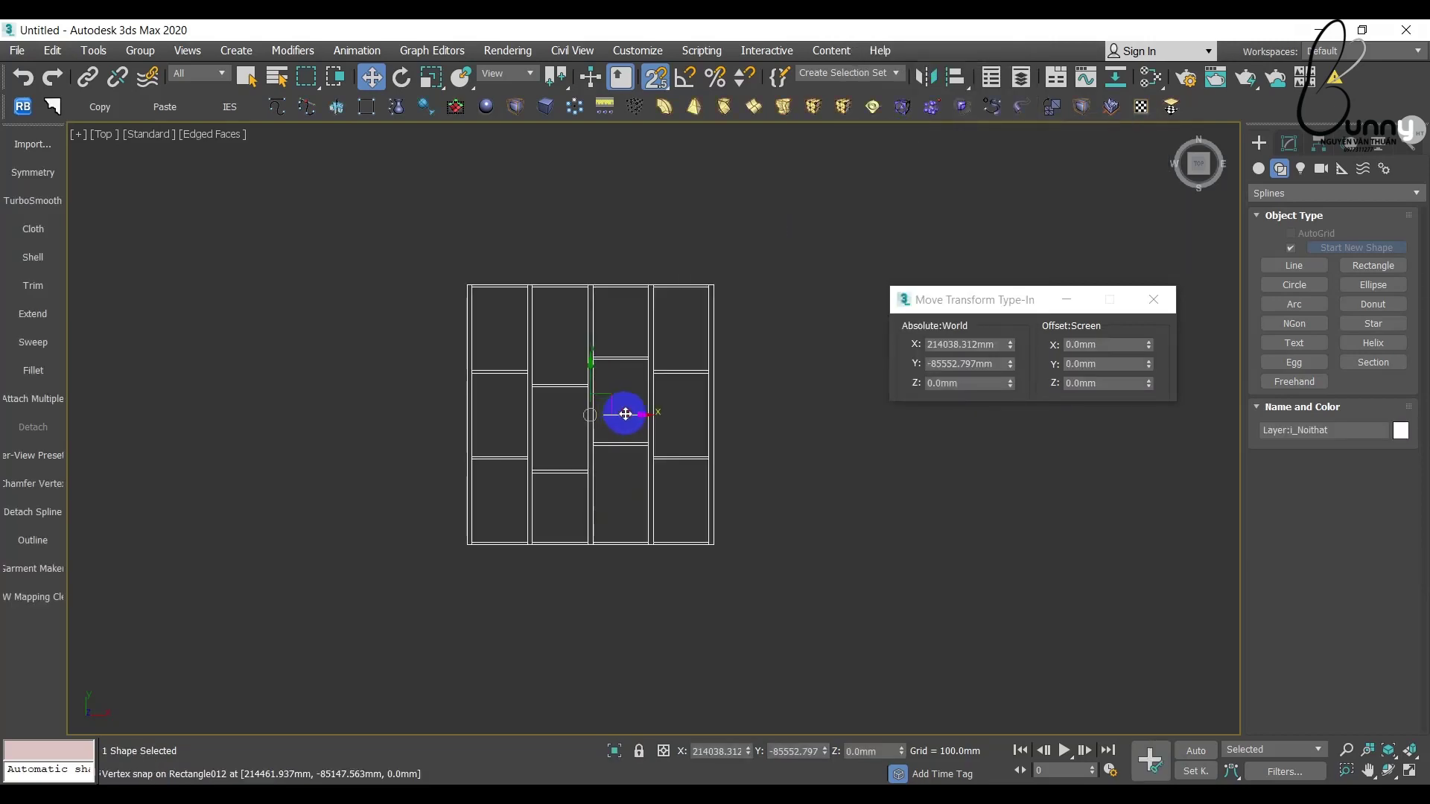
pyautogui.moveTo(626, 415); pyautogui.dragTo(188, 414)
# Step: Unhide all the hidden traced rectangles
pyautogui.rightClick(826, 450)
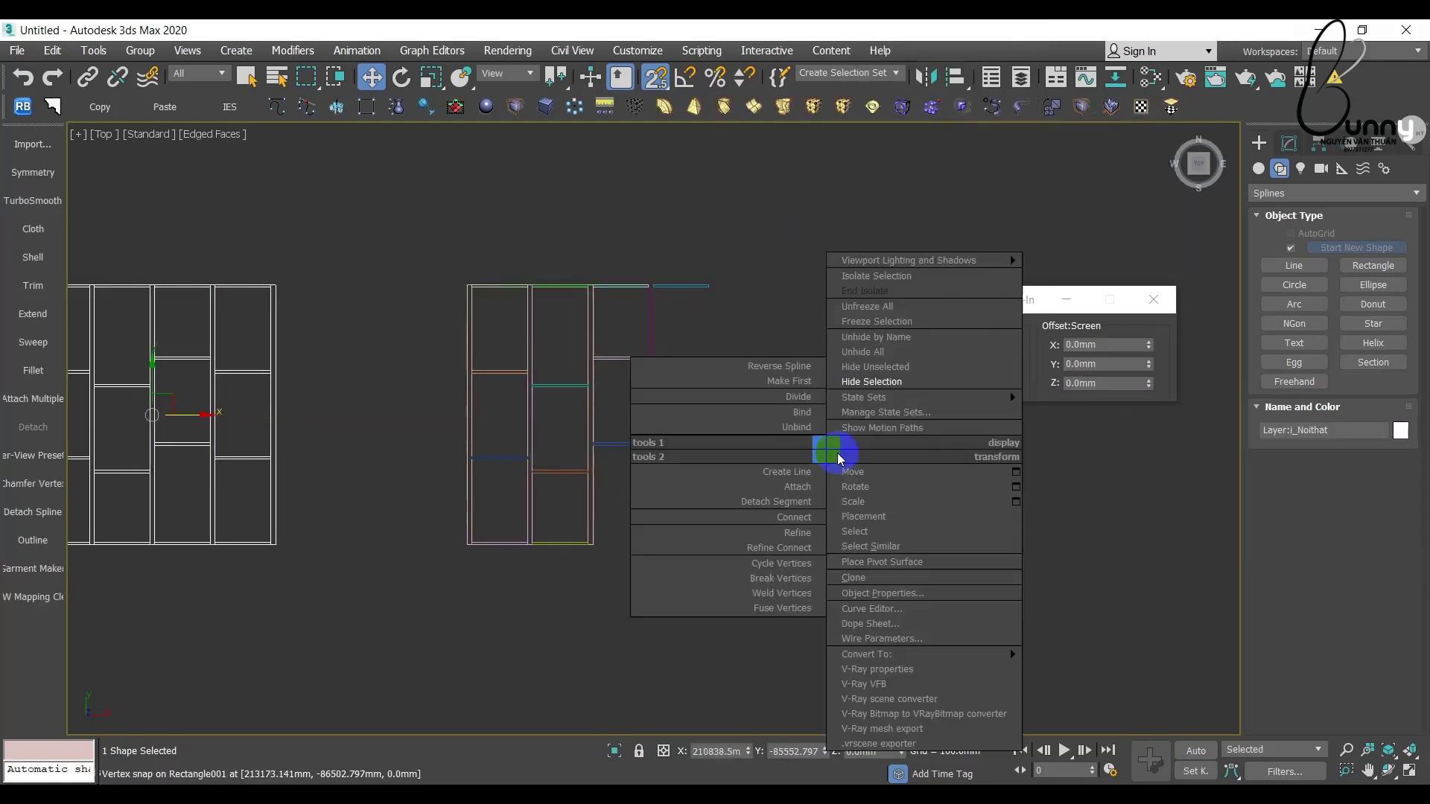
pyautogui.click(877, 363)
pyautogui.click(730, 584)
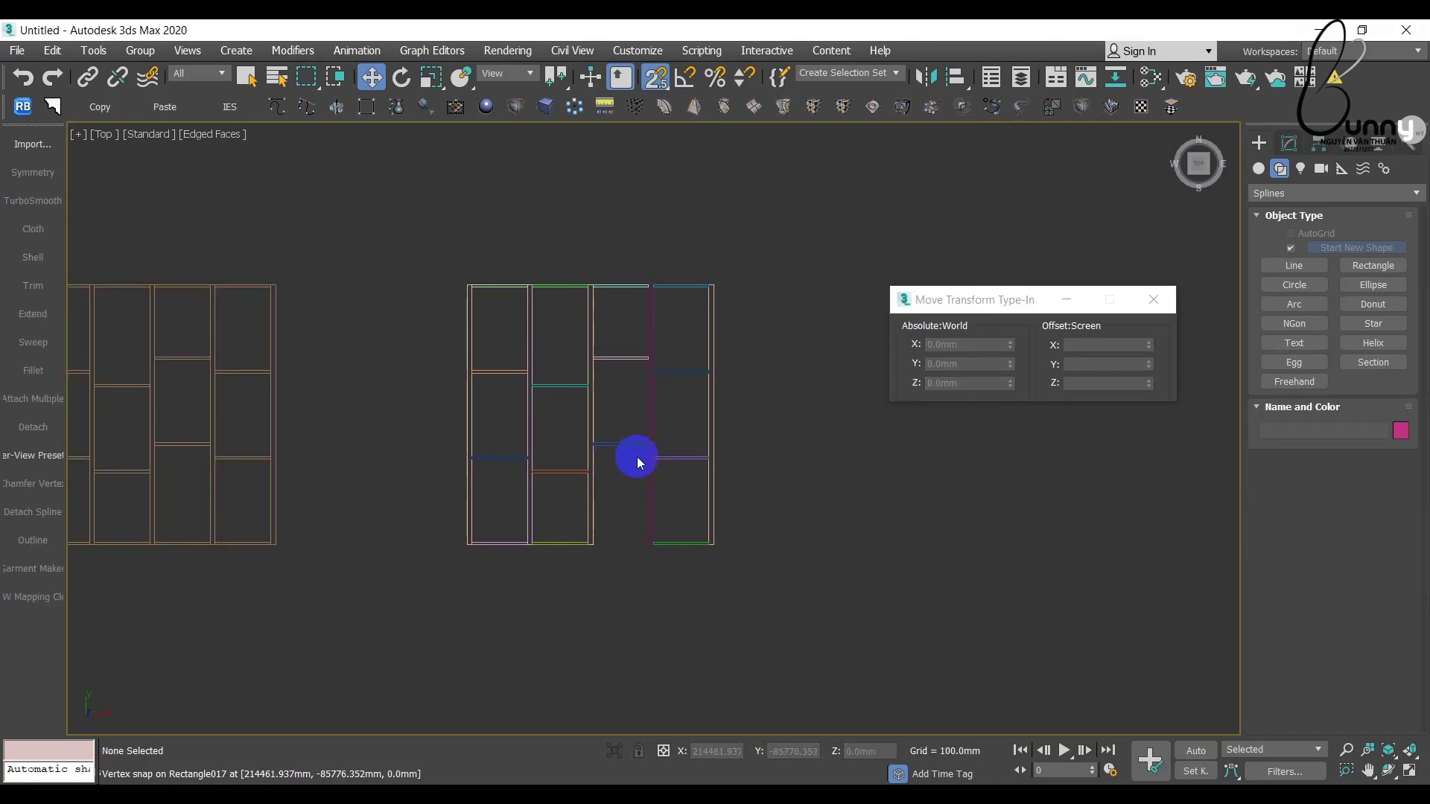
pyautogui.scroll(3, 637, 462)
pyautogui.scroll(3, 655, 568)
# Step: Copy the fourth column's bottom strip into the third column as Rectangle023
pyautogui.click(734, 485)
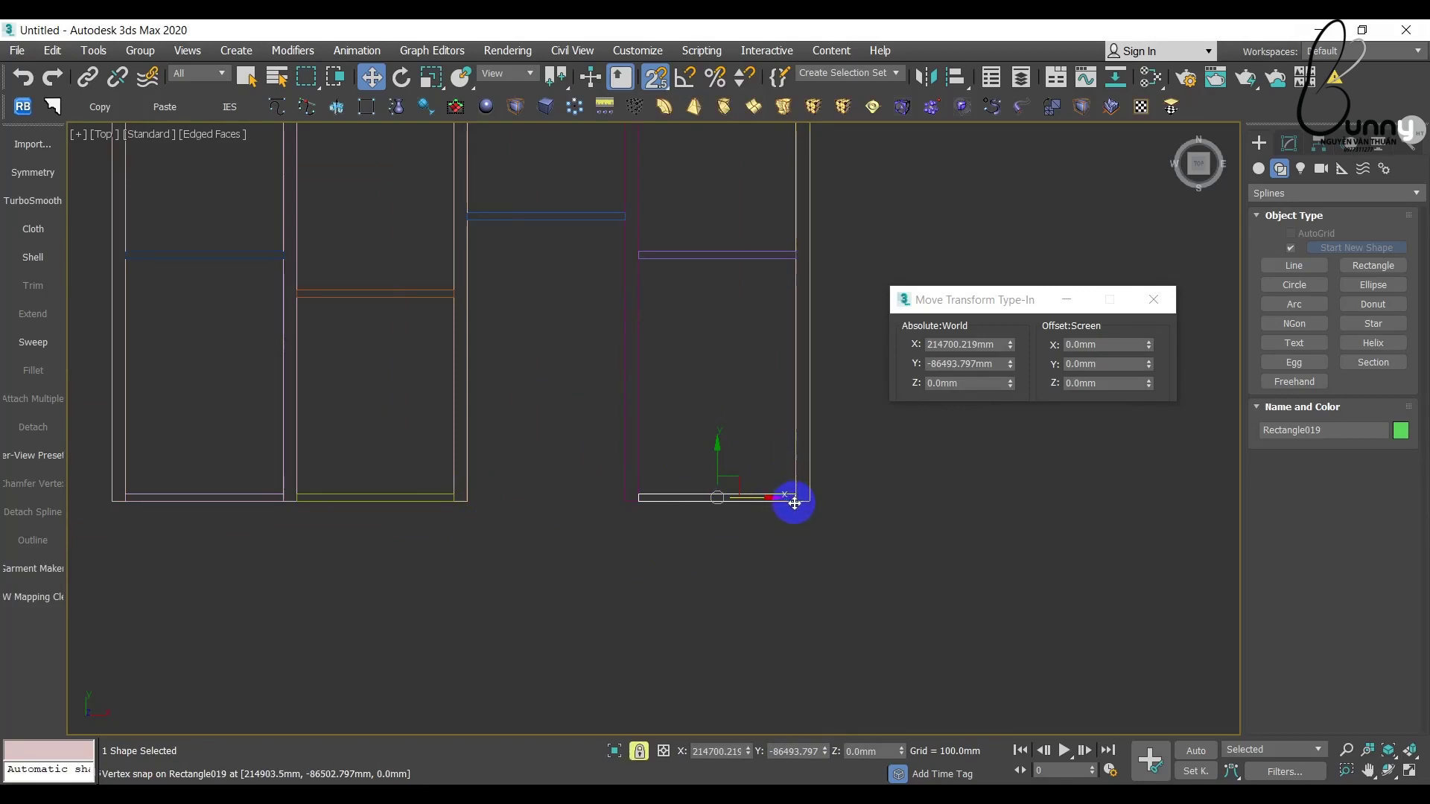
pyautogui.keyDown('shift'); pyautogui.moveTo(795, 503); pyautogui.dragTo(625, 506); pyautogui.keyUp('shift')
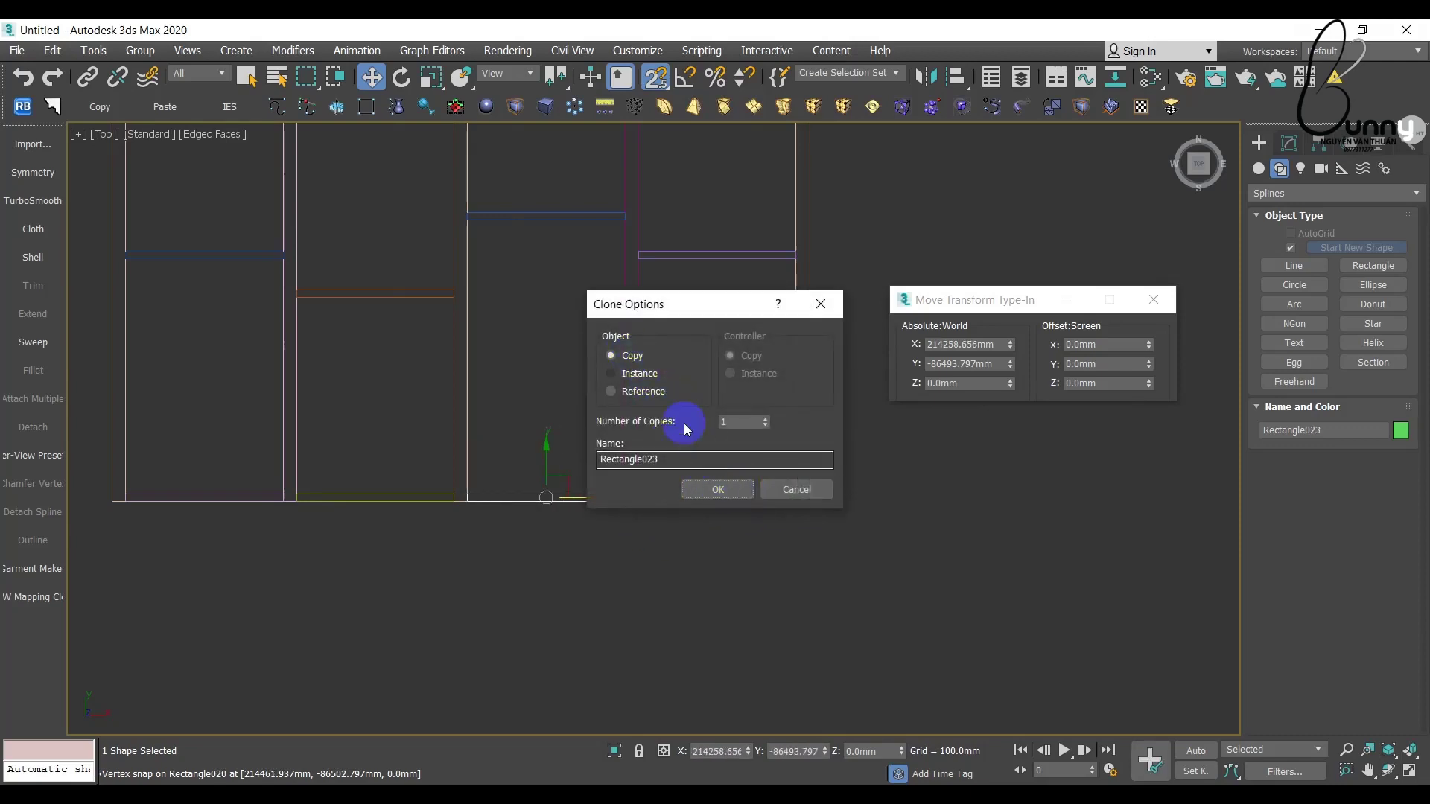
pyautogui.click(715, 489)
pyautogui.scroll(-5, 629, 521)
pyautogui.moveTo(756, 579)
pyautogui.mouseDown()
pyautogui.moveTo(759, 502)
pyautogui.moveTo(480, 242)
pyautogui.mouseUp()
# Step: Isolate the traced wardrobe shapes from the reference drawing with Alt+Q
pyautogui.rightClick(427, 216)
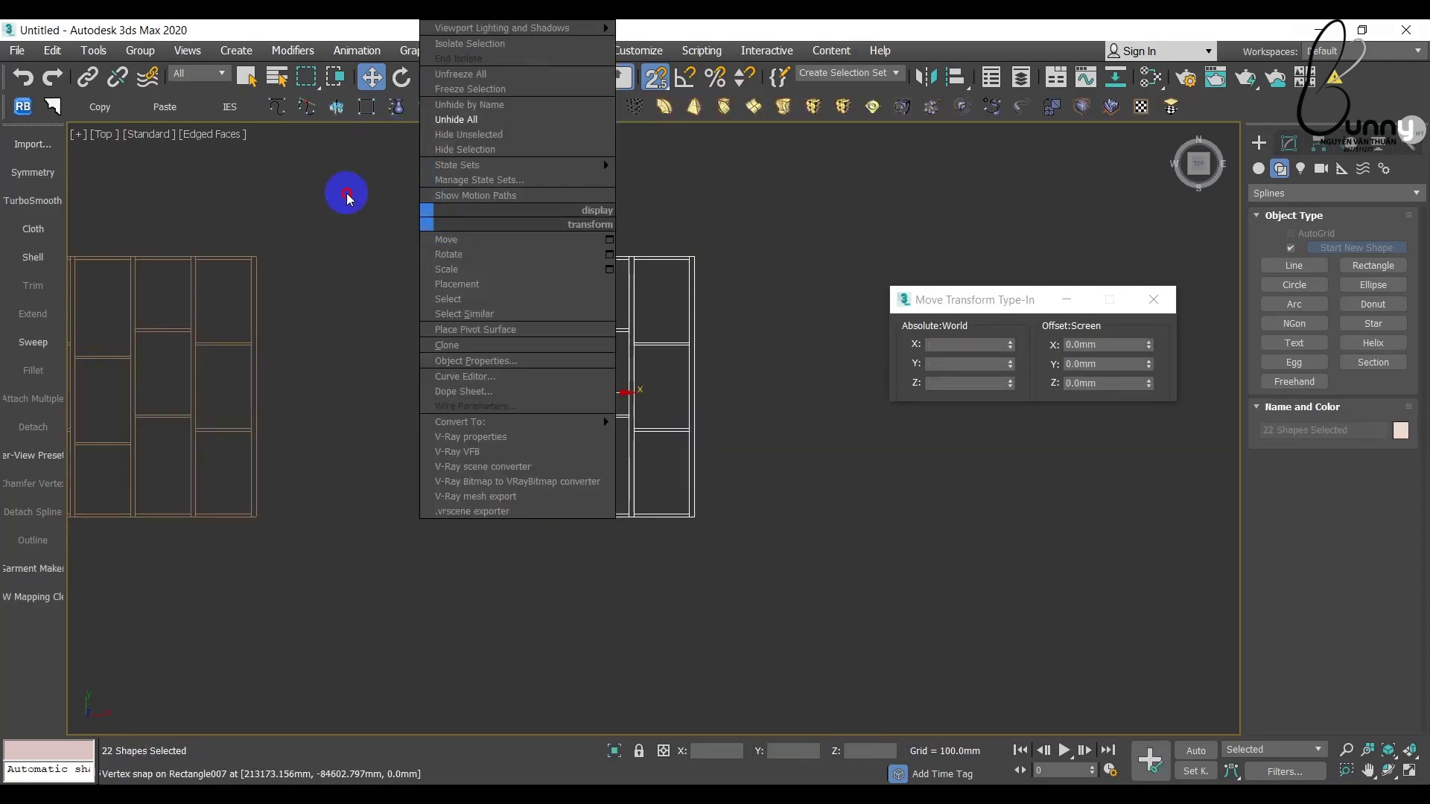
pyautogui.click(316, 114)
pyautogui.click(432, 152)
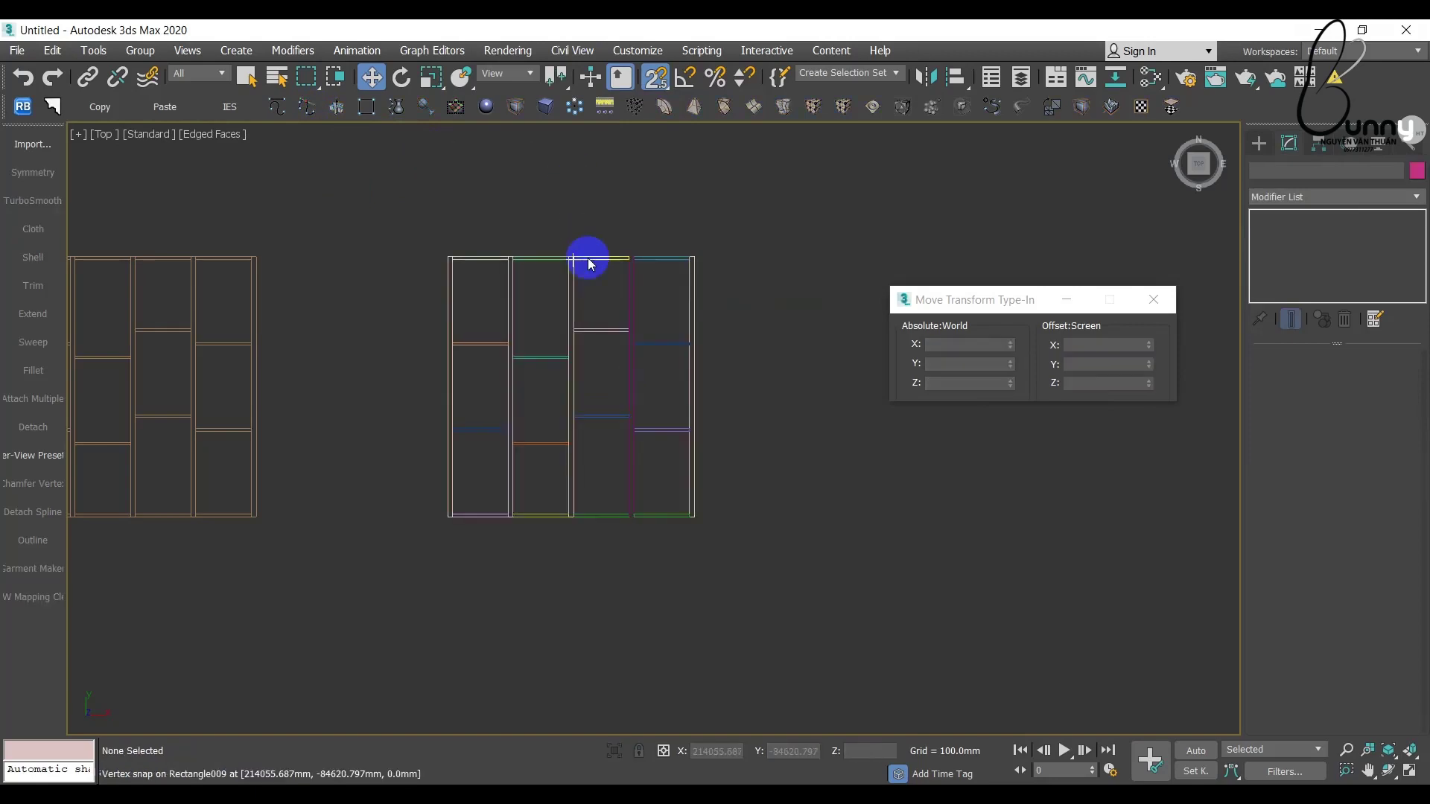
pyautogui.moveTo(335, 219); pyautogui.dragTo(840, 603)
pyautogui.hotkey('alt', 'q')
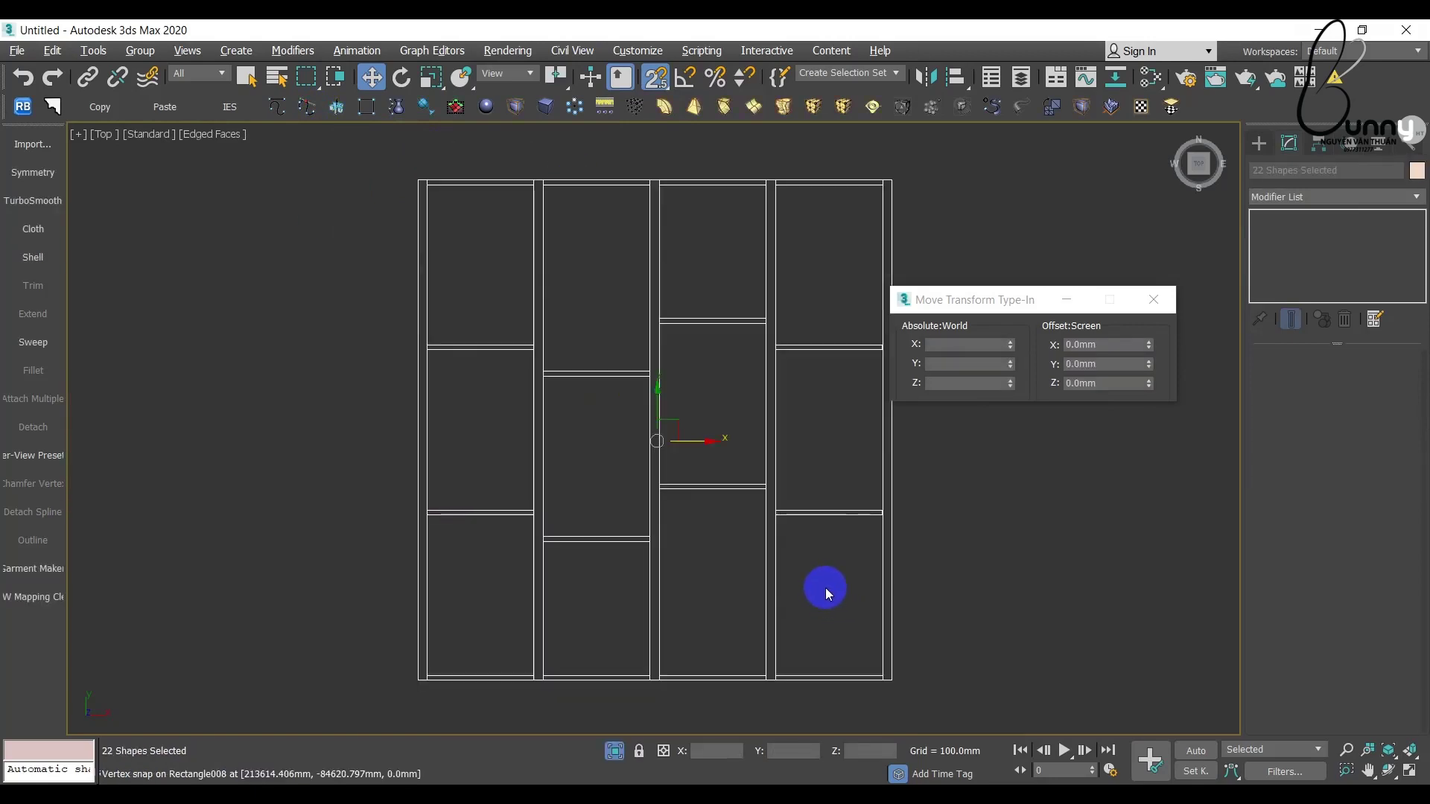
pyautogui.click(831, 588)
pyautogui.click(829, 512)
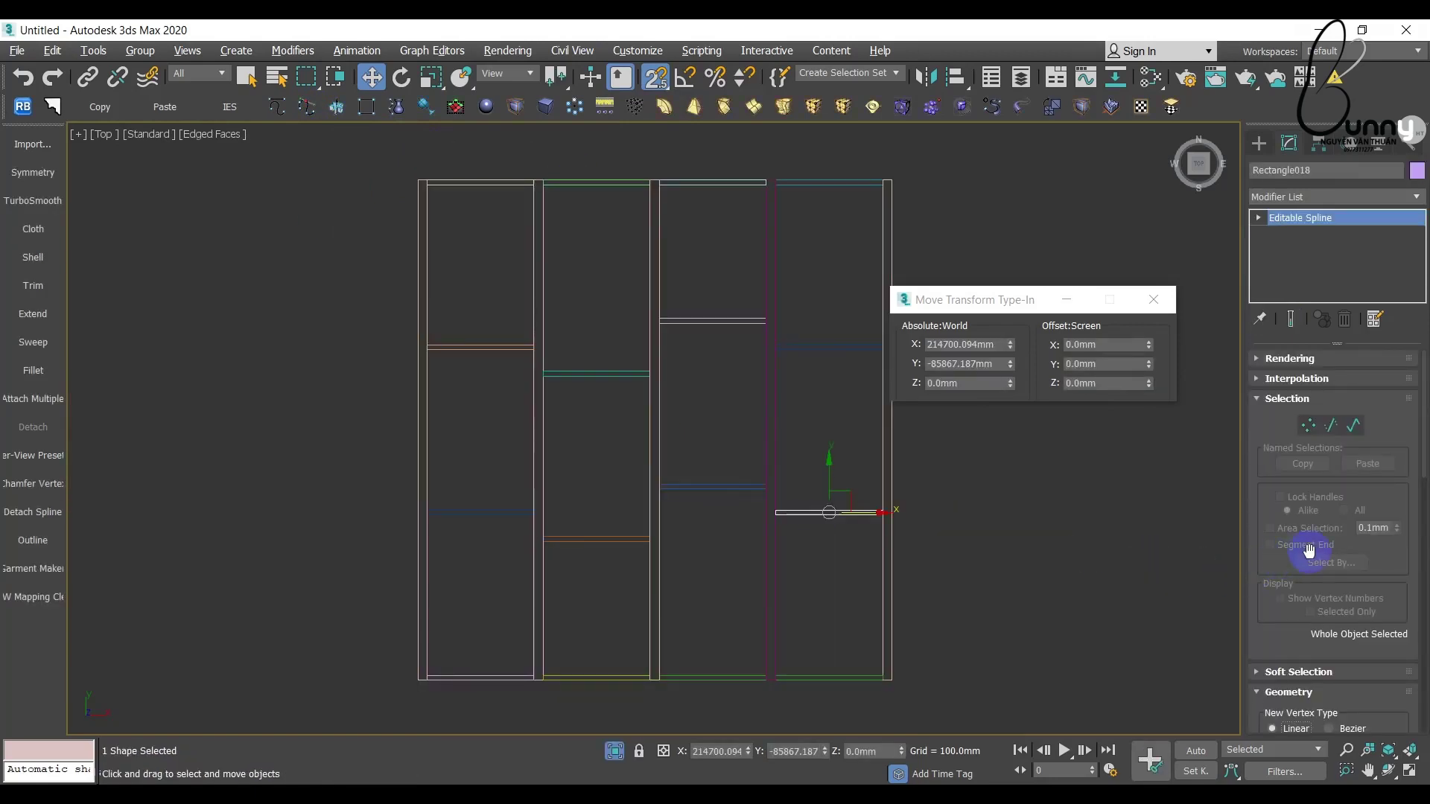
pyautogui.scroll(-1, 1292, 611)
pyautogui.scroll(-1, 1299, 631)
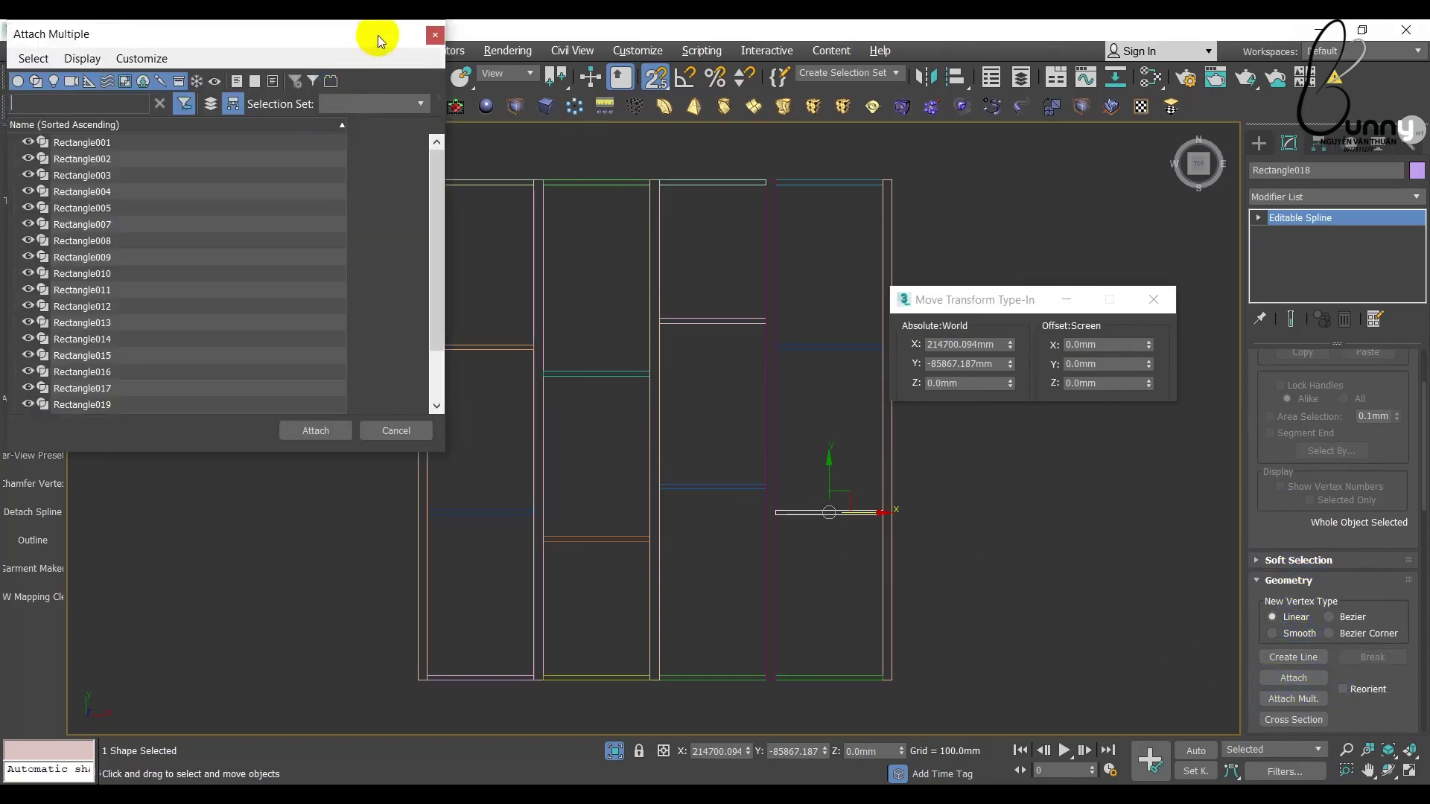
# Step: Extrude all 22 traced rectangles by 25mm into solid panels
pyautogui.click(430, 34)
pyautogui.click(997, 536)
pyautogui.scroll(-4, 643, 446)
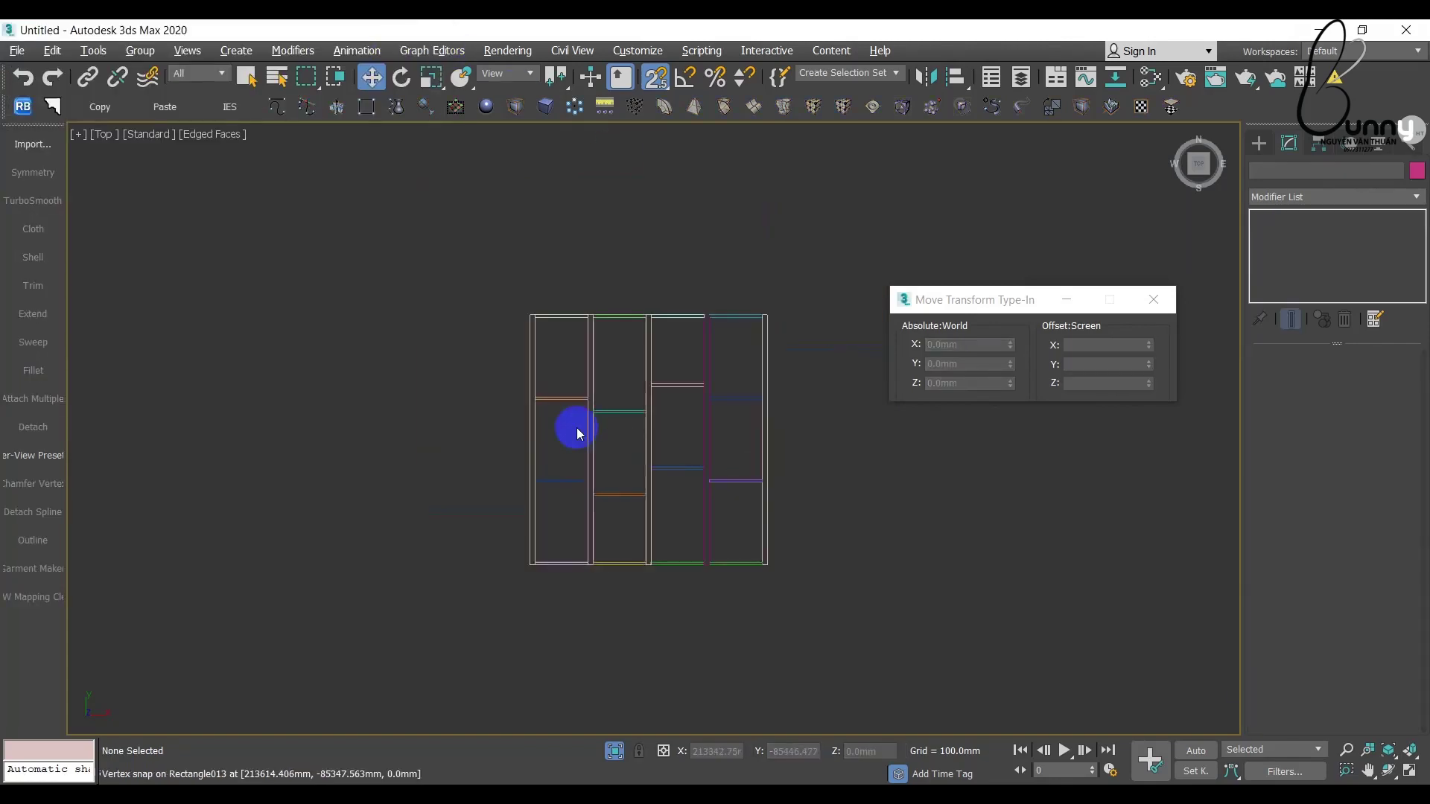
pyautogui.moveTo(425, 312); pyautogui.dragTo(306, 253, button='middle')
pyautogui.moveTo(303, 219); pyautogui.dragTo(782, 607)
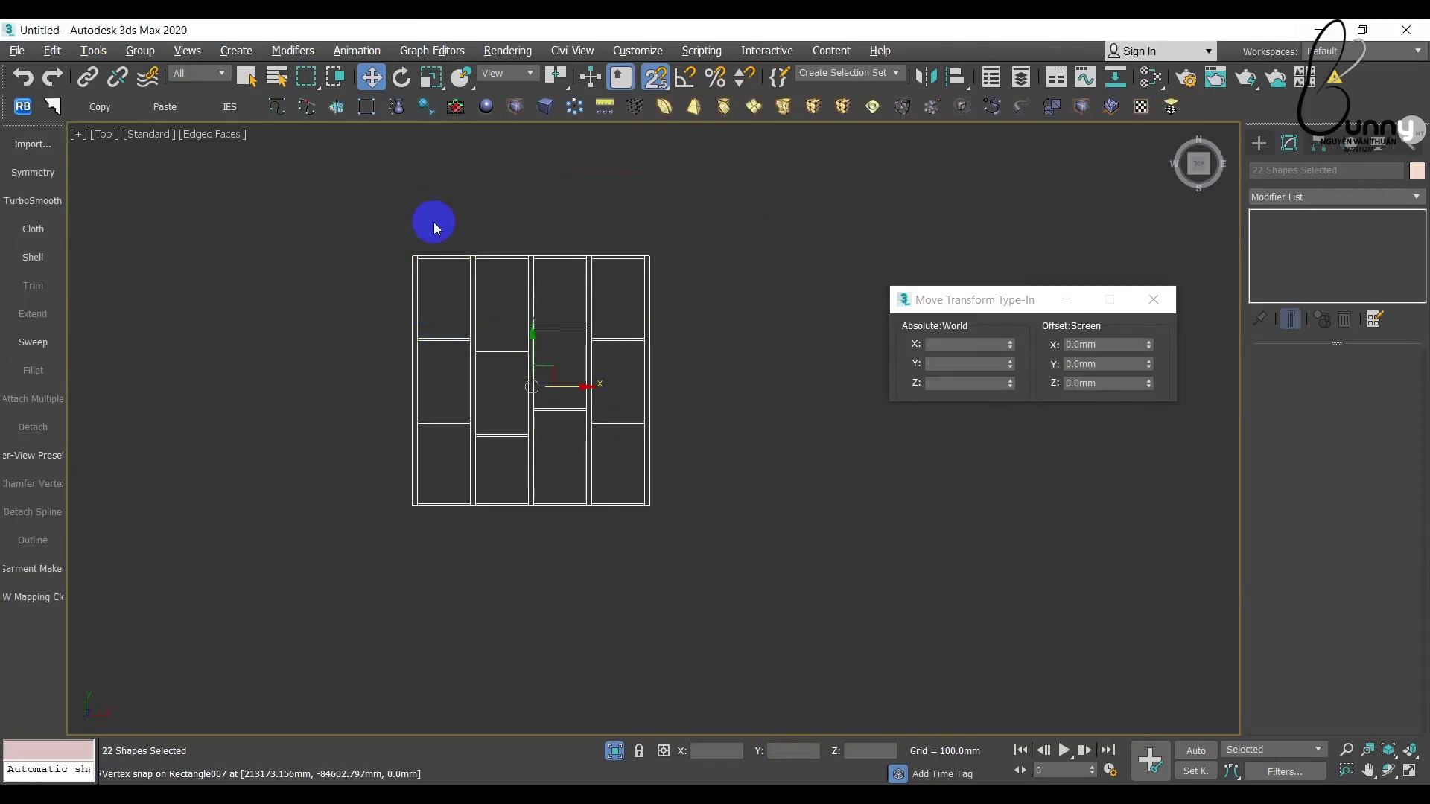
pyautogui.click(335, 106)
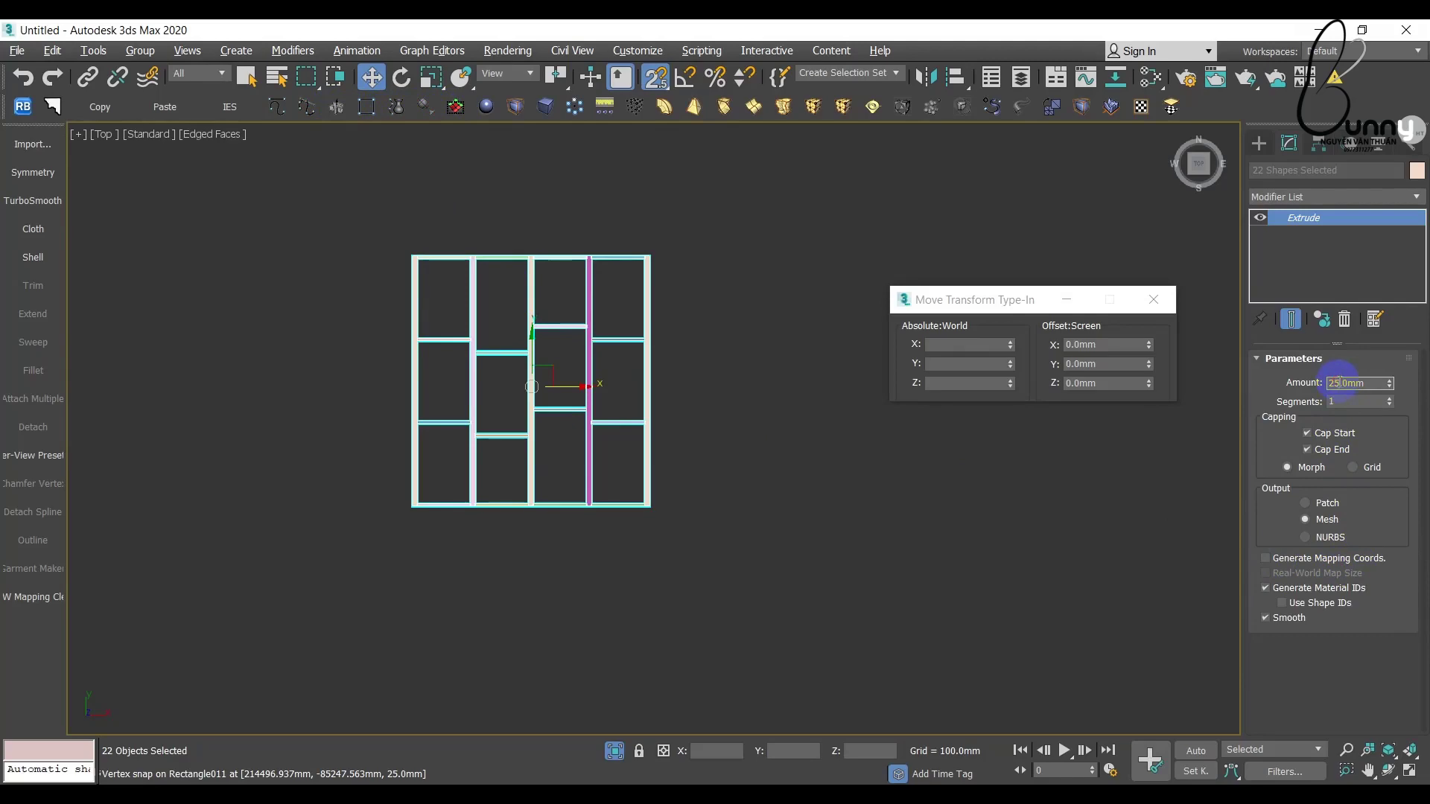
pyautogui.click(1066, 580)
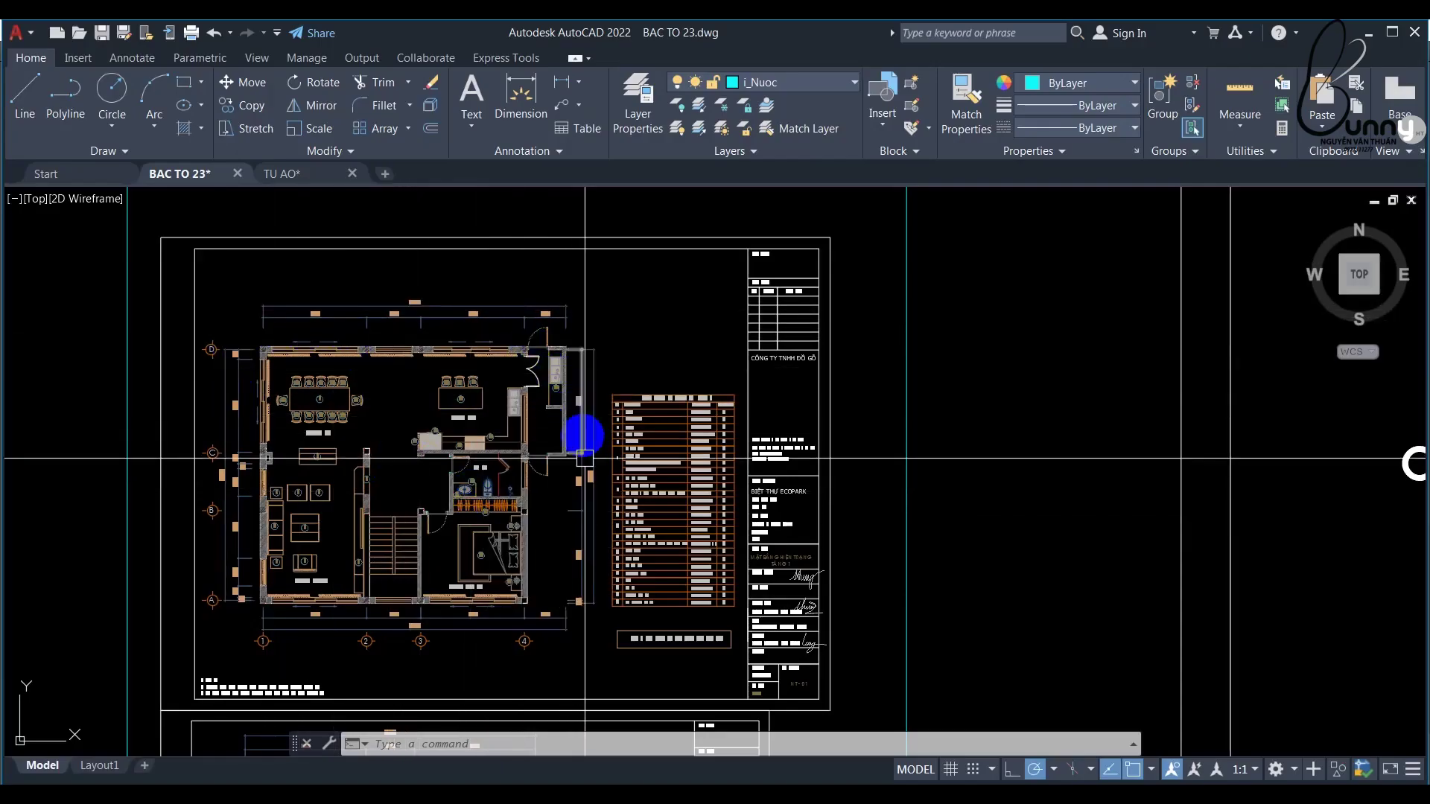
# Step: Window-select the 720 floor-plan objects in Write Block and highlight the export path for renaming
pyautogui.moveTo(319, 324); pyautogui.dragTo(320, 292, button='middle')
pyautogui.write('W')
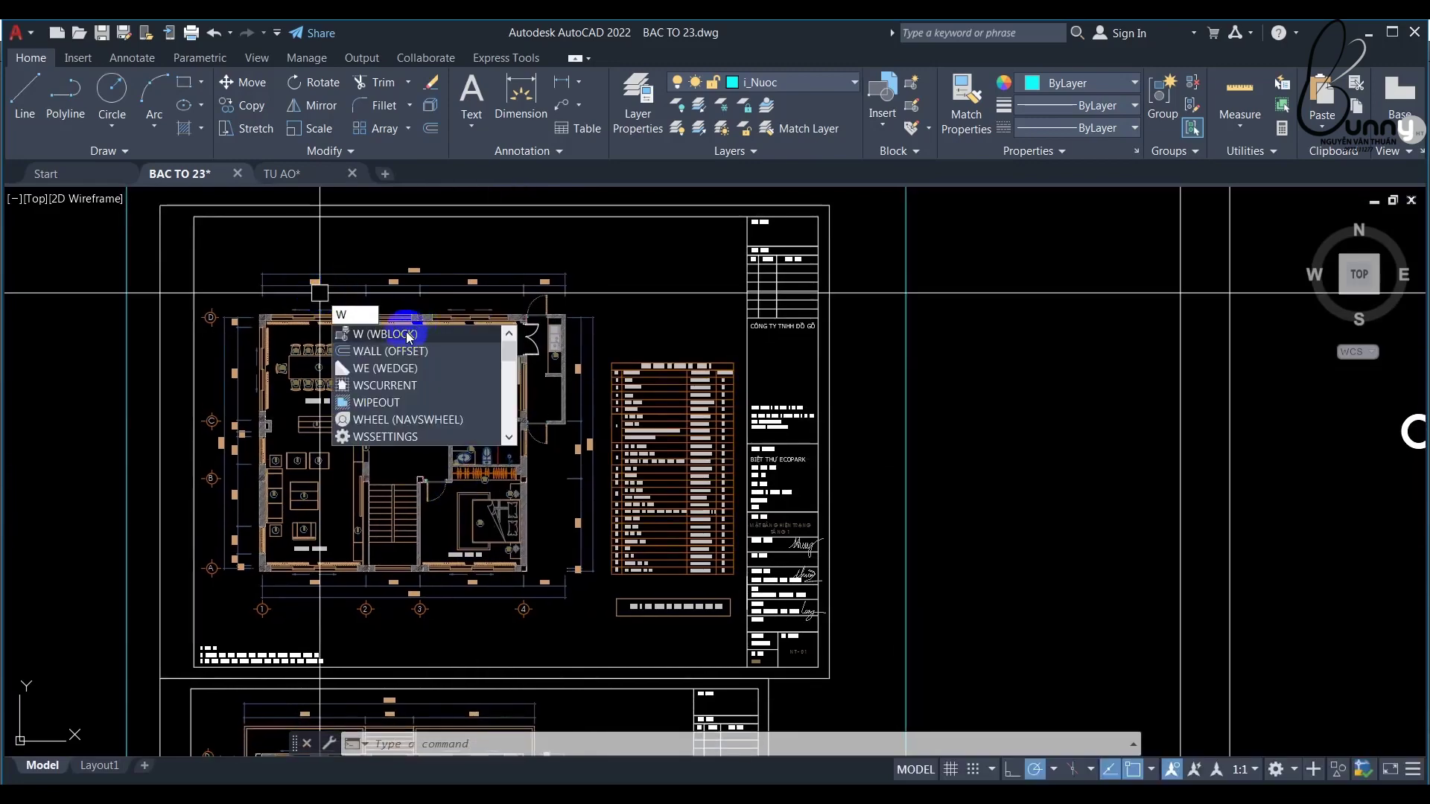
pyautogui.press('Return')
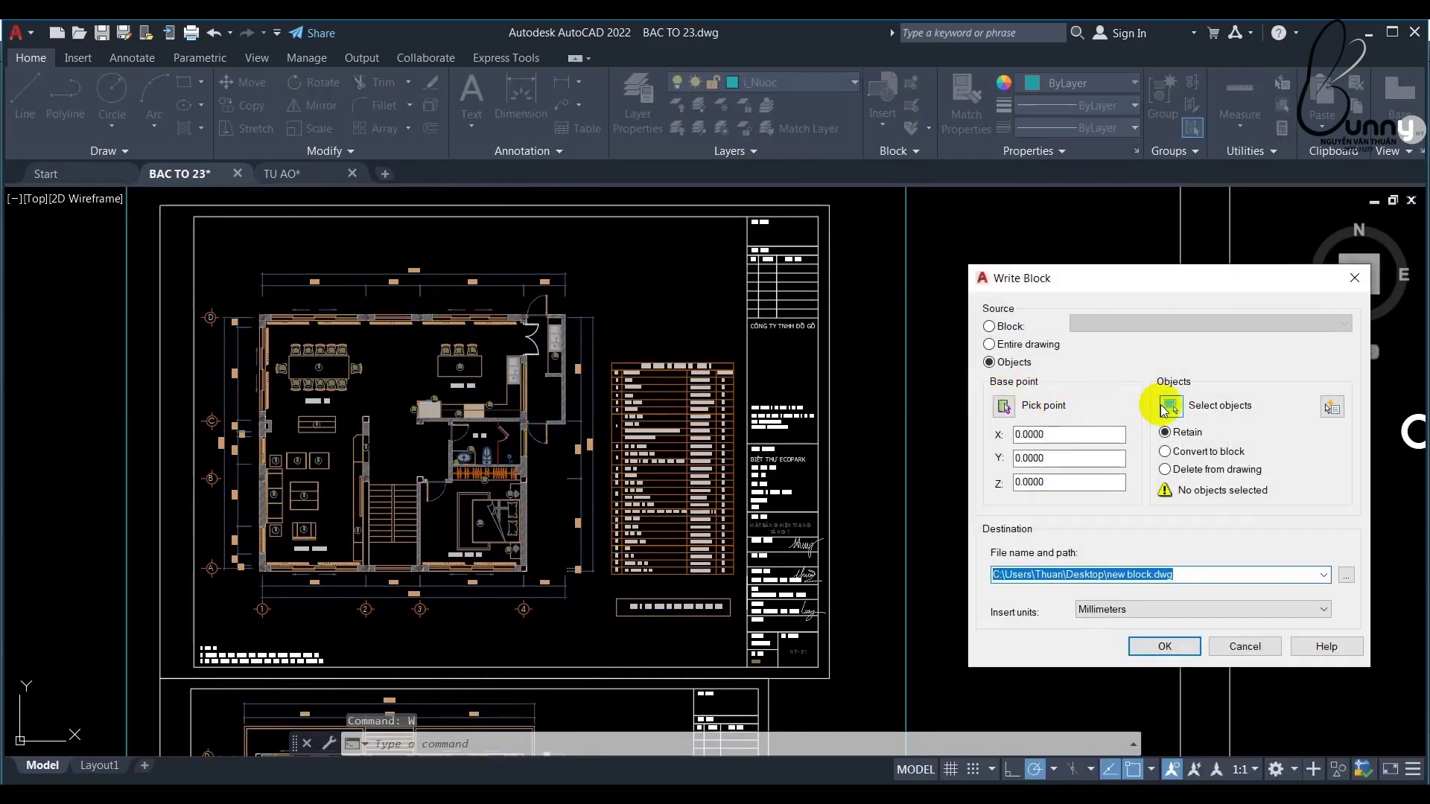
pyautogui.click(1166, 407)
pyautogui.click(236, 281)
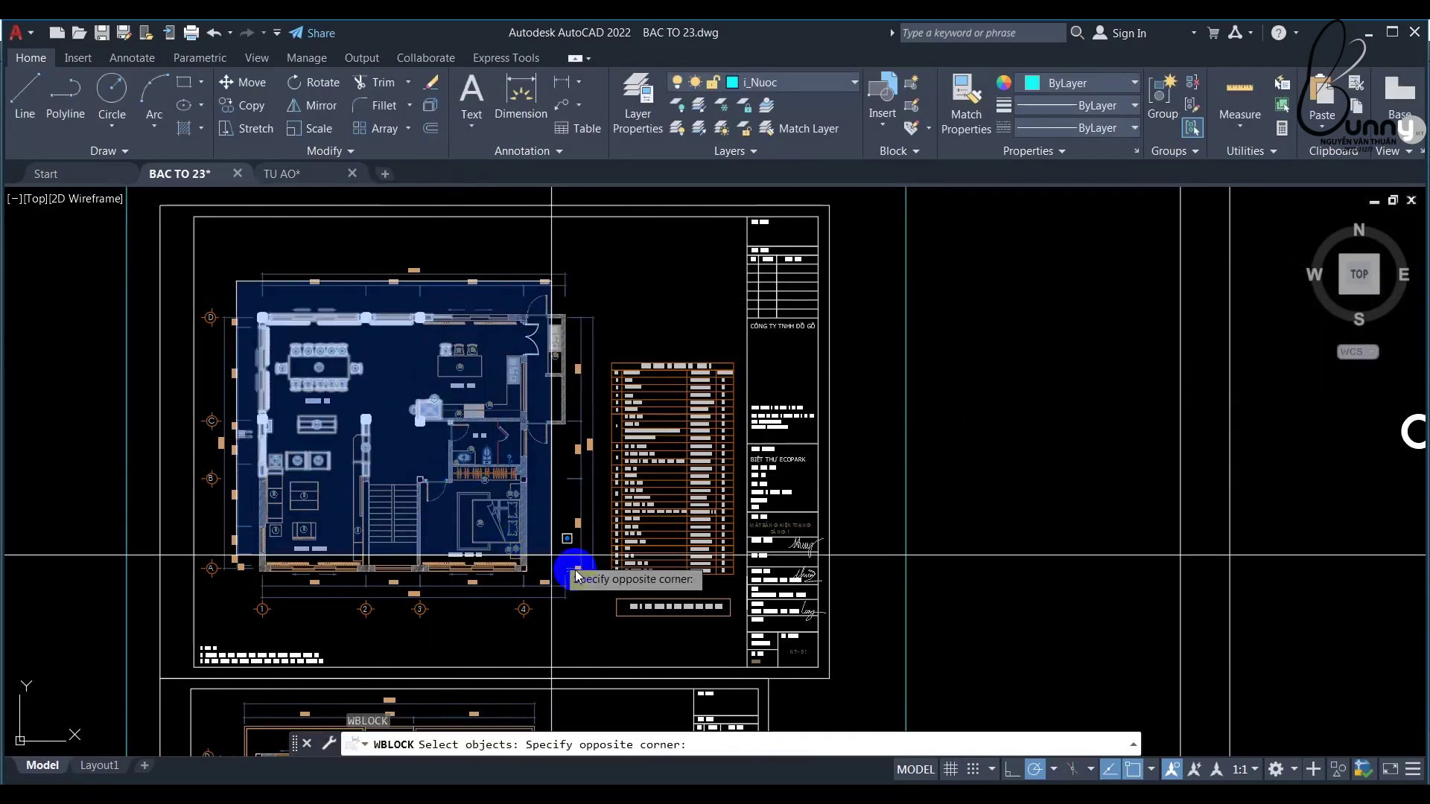
pyautogui.click(587, 607)
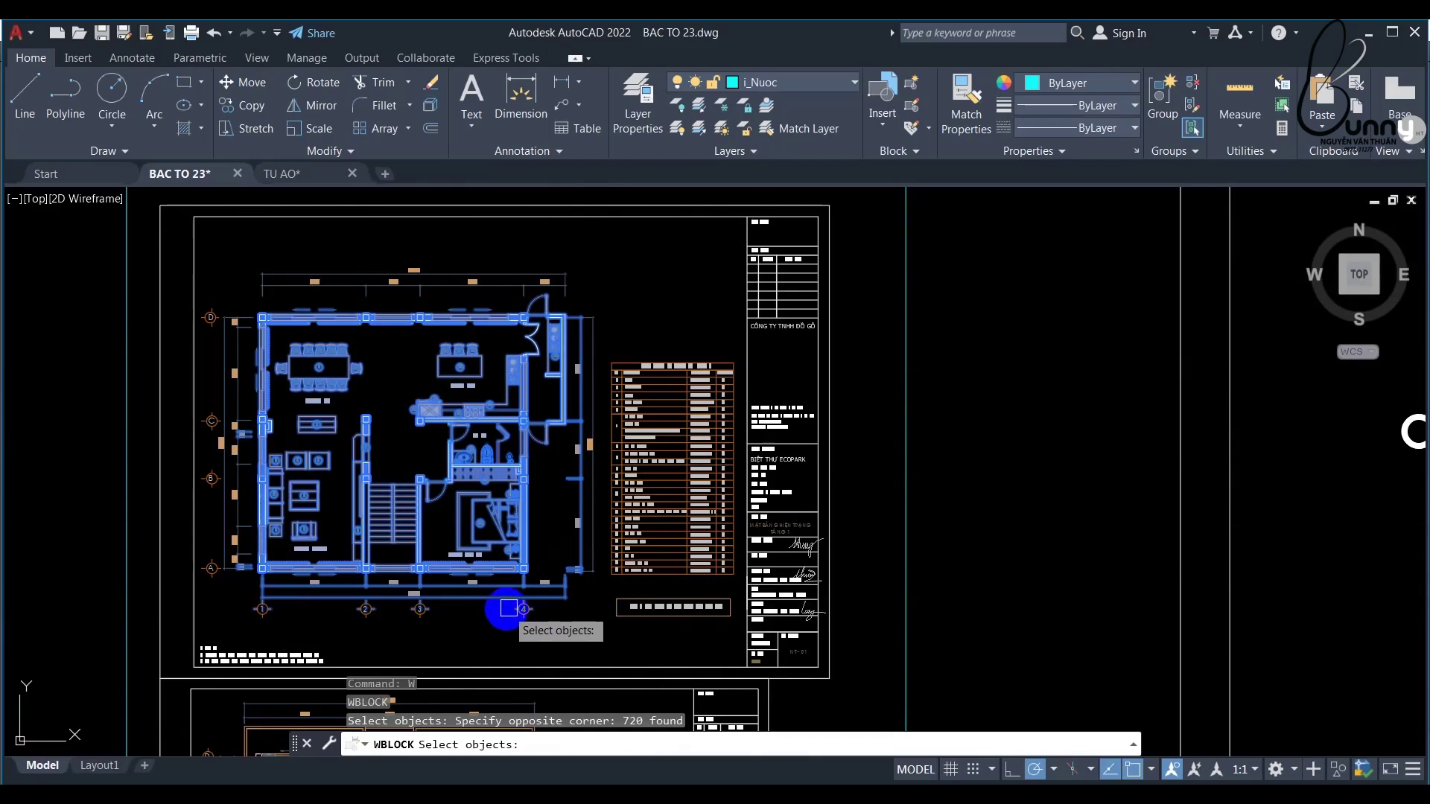
pyautogui.press('Return')
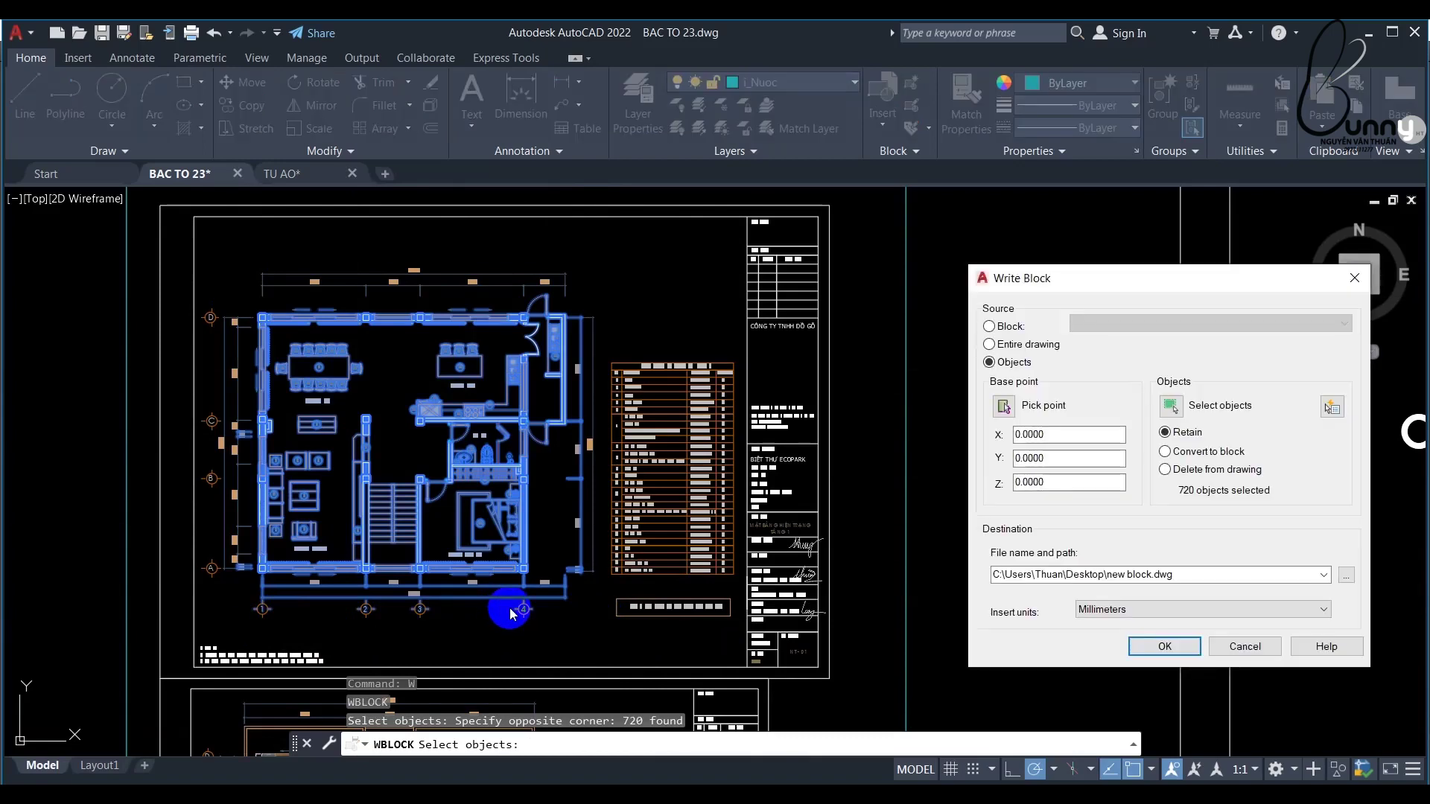
pyautogui.click(1128, 570)
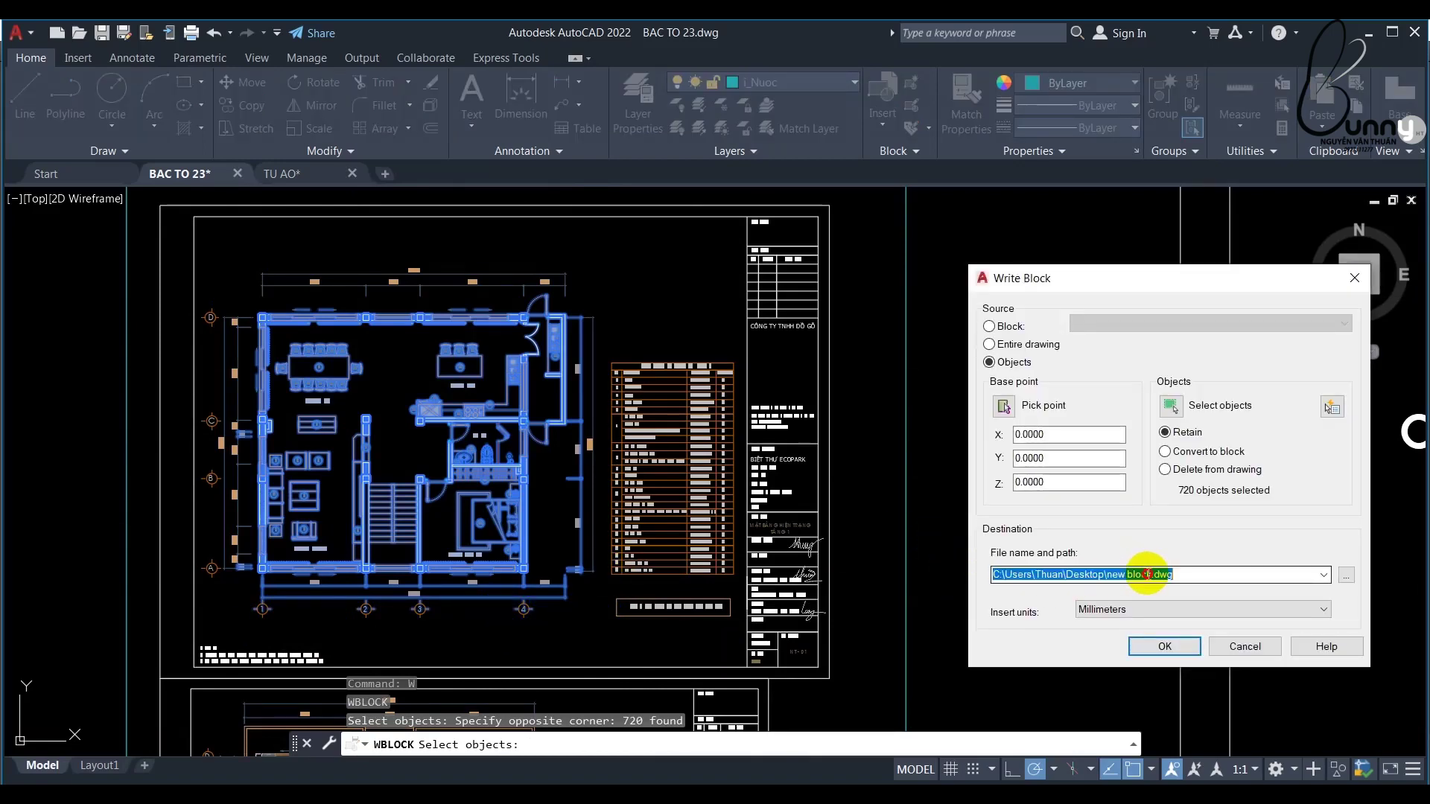